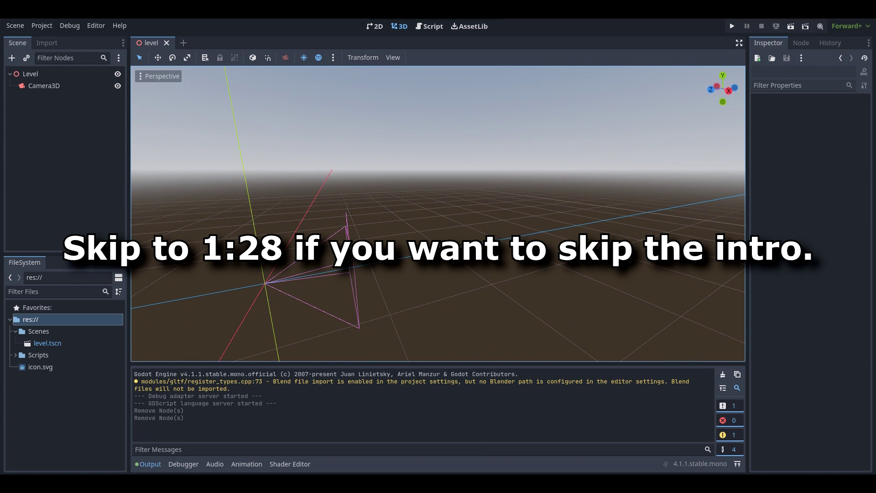
{"action": "middle_click_drag", "start_coordinate": [438, 214], "coordinate": [479, 238]}
{"action": "scroll", "coordinate": [438, 213], "scroll_direction": "up", "scroll_amount": 3}
{"action": "scroll", "coordinate": [479, 238], "scroll_direction": "down", "scroll_amount": 5}
{"action": "middle_click_drag", "start_coordinate": [479, 238], "coordinate": [681, 178]}
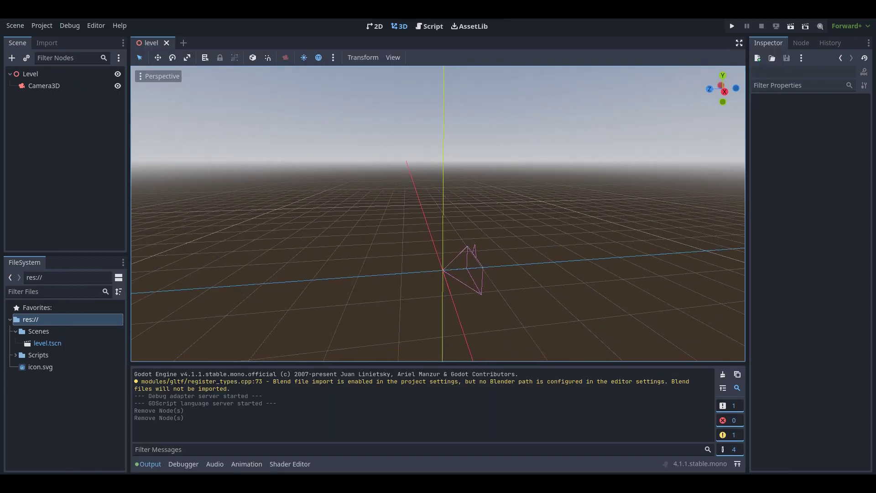
{"action": "middle_click_drag", "start_coordinate": [680, 178], "coordinate": [702, 209]}
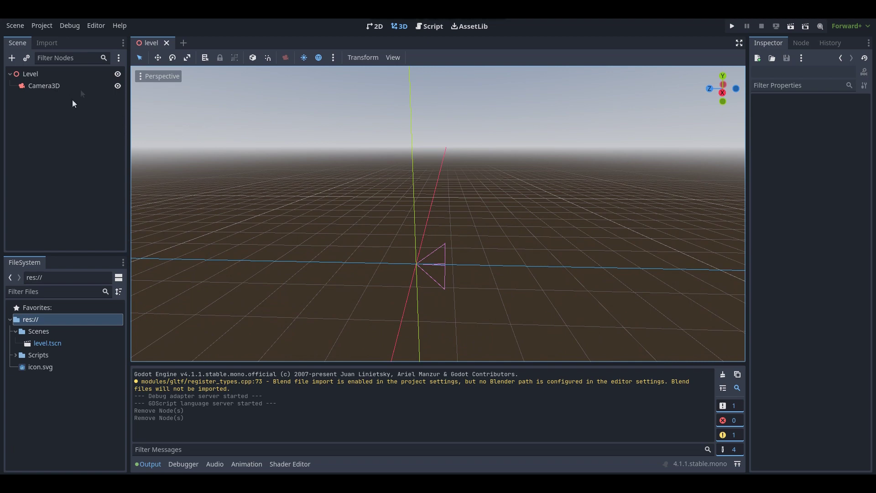
{"action": "middle_click_drag", "start_coordinate": [297, 138], "coordinate": [393, 171]}
{"action": "scroll", "coordinate": [298, 143], "scroll_direction": "up", "scroll_amount": 2}
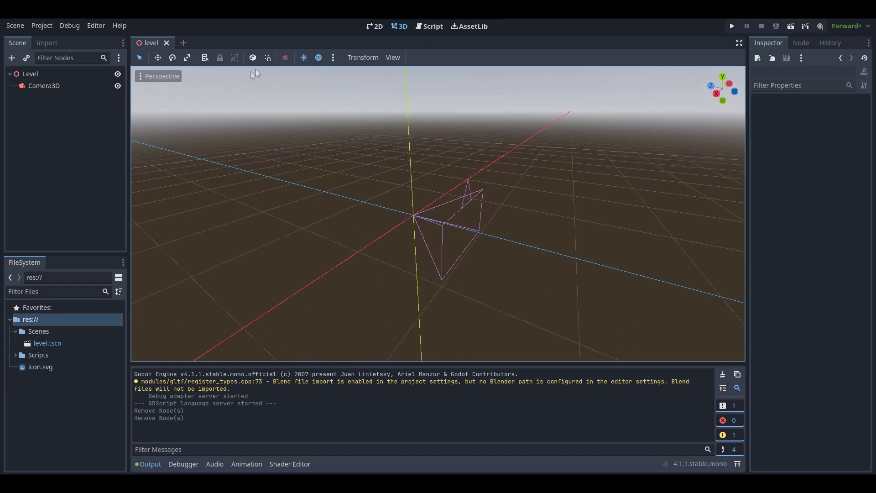
{"action": "left_click", "coordinate": [183, 43]}
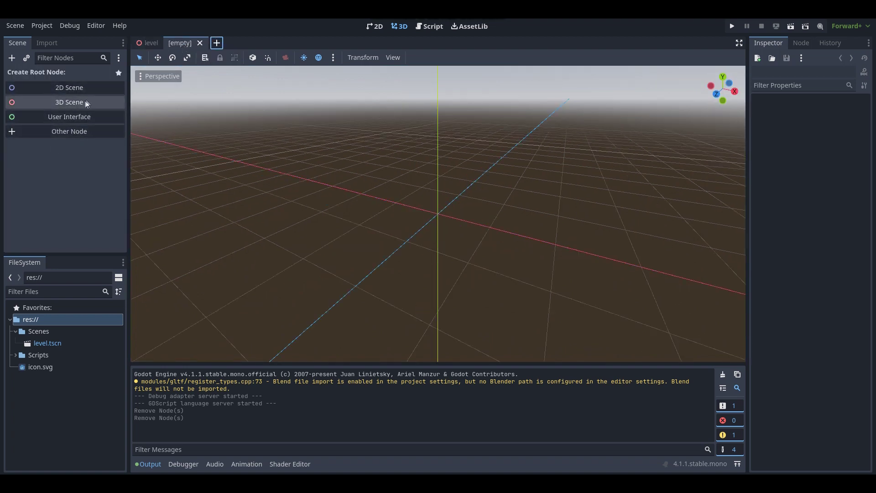
{"action": "left_click", "coordinate": [200, 42]}
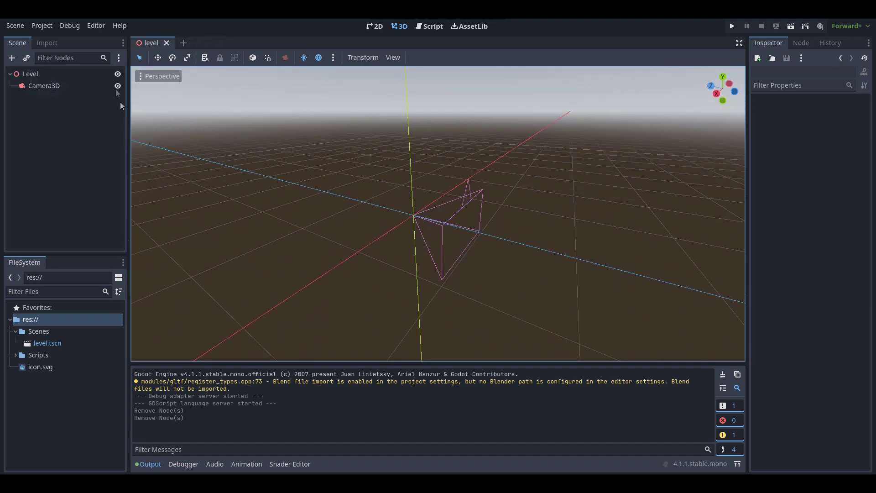
- Add a MeshInstance3D node as a child of the Level root node
{"action": "left_click", "coordinate": [46, 71]}
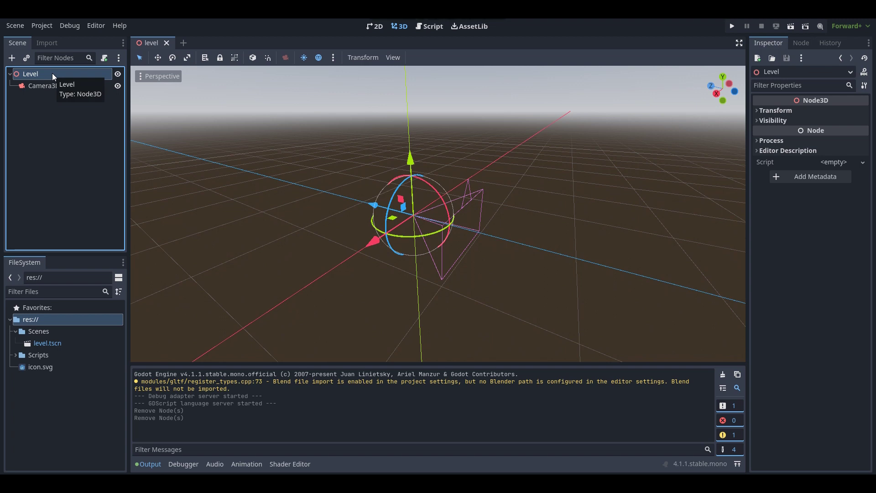
{"action": "right_click", "coordinate": [52, 73]}
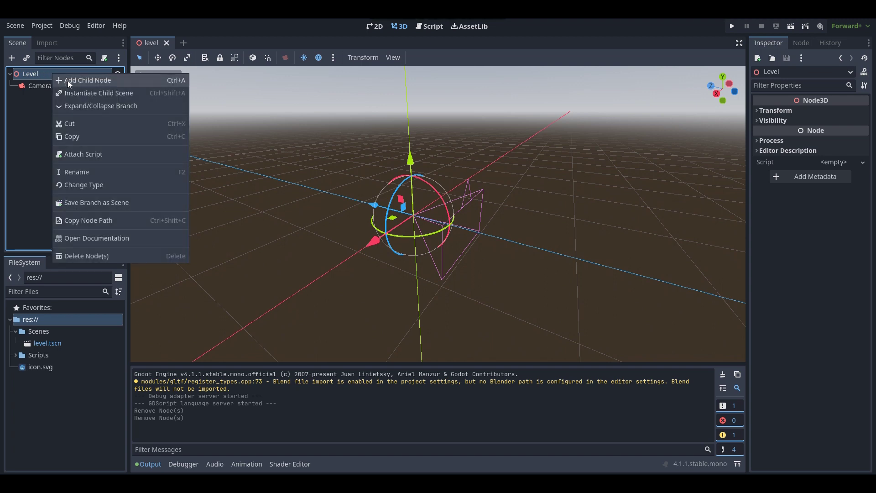
{"action": "left_click", "coordinate": [67, 81]}
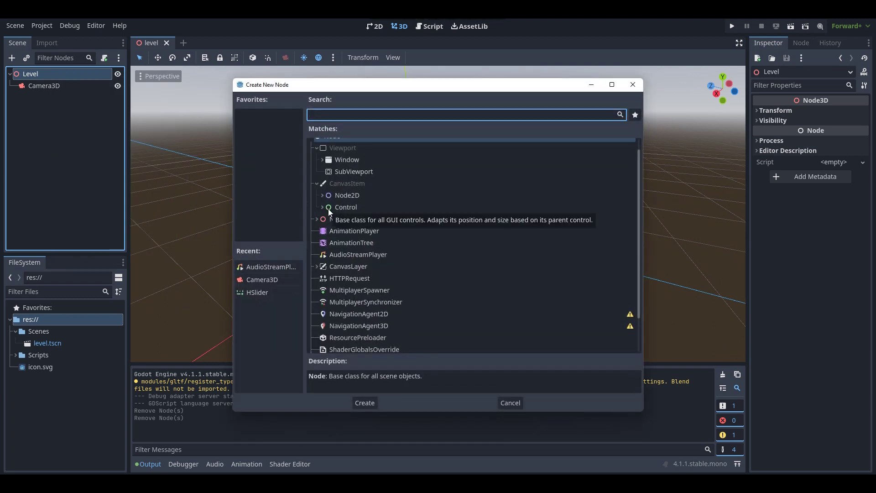
{"action": "type", "text": "mesh"}
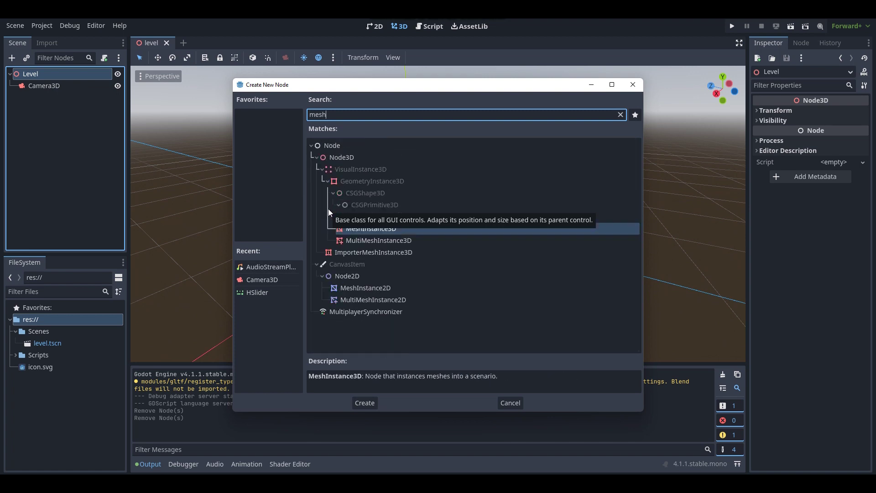
{"action": "double_click", "coordinate": [385, 228]}
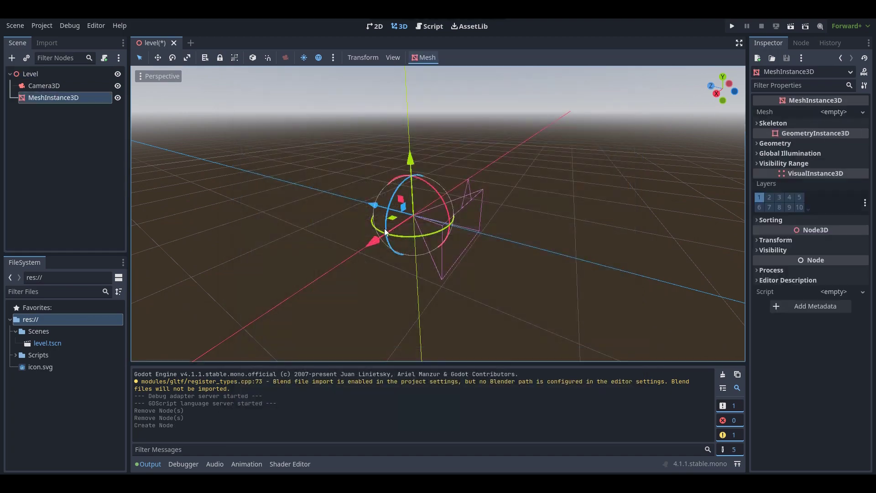
- Assign a new BoxMesh to the MeshInstance3D node's mesh property
{"action": "mouse_move", "coordinate": [494, 222]}
{"action": "right_mouse_down"}
{"action": "mouse_move", "coordinate": [492, 183]}
{"action": "mouse_move", "coordinate": [486, 228]}
{"action": "mouse_move", "coordinate": [497, 224]}
{"action": "right_mouse_up"}
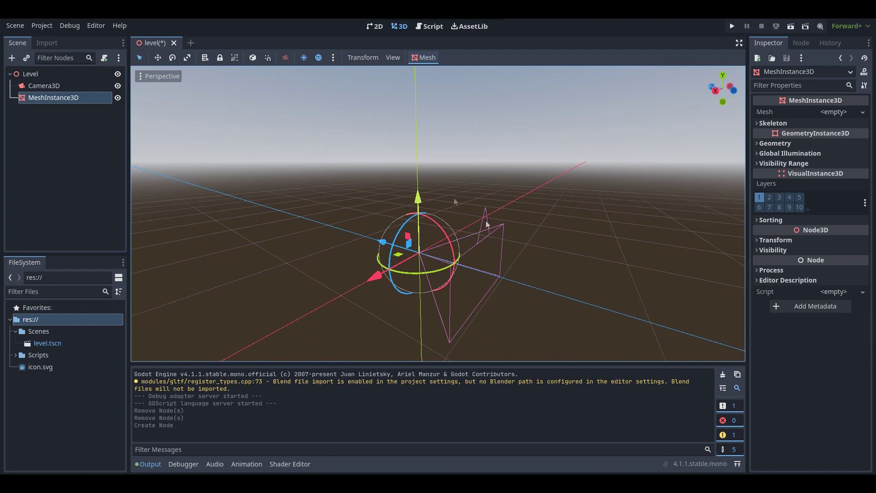
{"action": "mouse_move", "coordinate": [464, 213]}
{"action": "right_mouse_down"}
{"action": "mouse_move", "coordinate": [477, 224]}
{"action": "mouse_move", "coordinate": [462, 220]}
{"action": "right_mouse_up"}
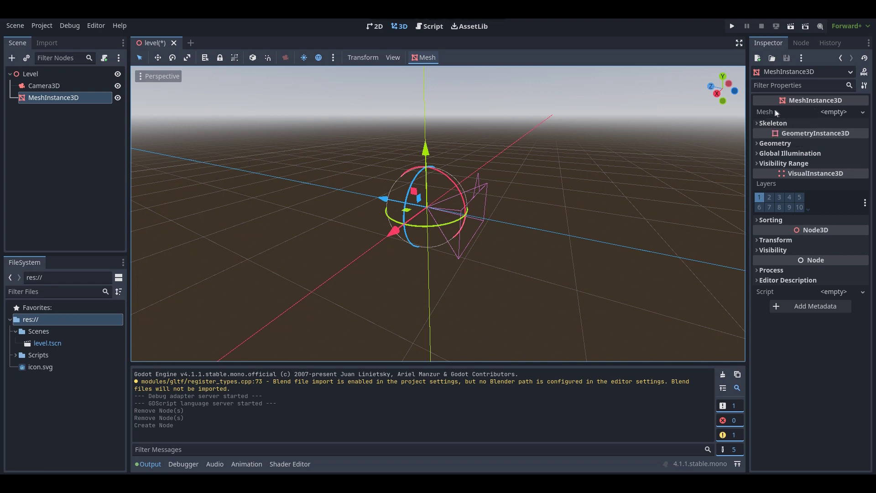
{"action": "left_click", "coordinate": [844, 111]}
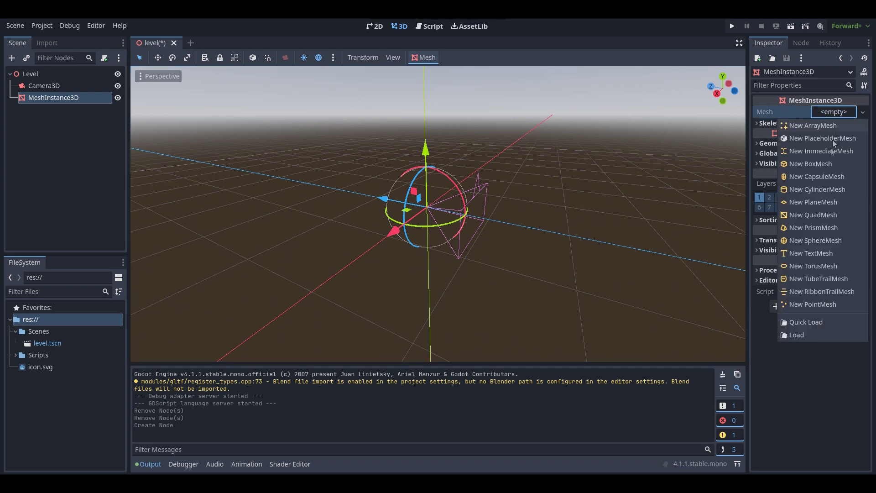
{"action": "left_click", "coordinate": [806, 166]}
- Move the box mesh away from the camera along the Z axis to about -6.07 m
{"action": "right_click_drag", "start_coordinate": [635, 180], "coordinate": [635, 180]}
{"action": "key", "text": "s"}
{"action": "right_click_drag", "start_coordinate": [581, 177], "coordinate": [581, 177]}
{"action": "key", "text": "s"}
{"action": "right_click_drag", "start_coordinate": [387, 171], "coordinate": [388, 171]}
{"action": "left_click_drag", "start_coordinate": [353, 191], "coordinate": [684, 182]}
{"action": "right_click_drag", "start_coordinate": [684, 182], "coordinate": [550, 203]}
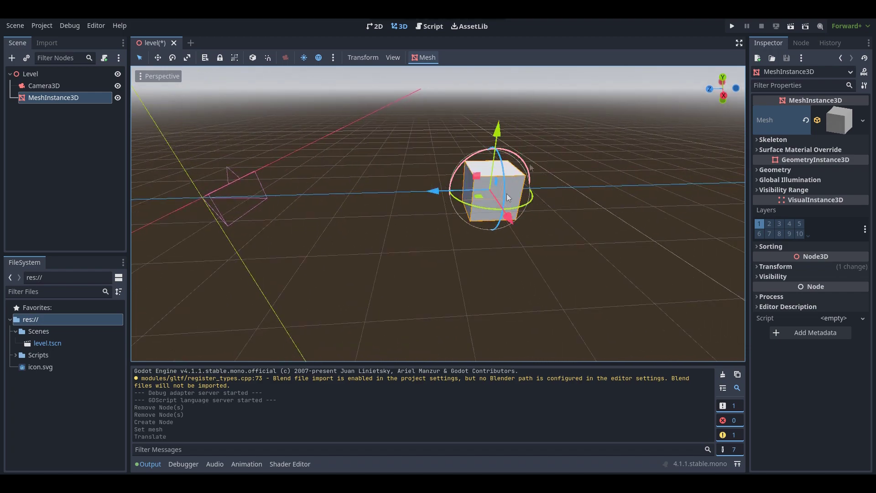
{"action": "right_click_drag", "start_coordinate": [544, 214], "coordinate": [122, 144]}
{"action": "left_click", "coordinate": [53, 73]}
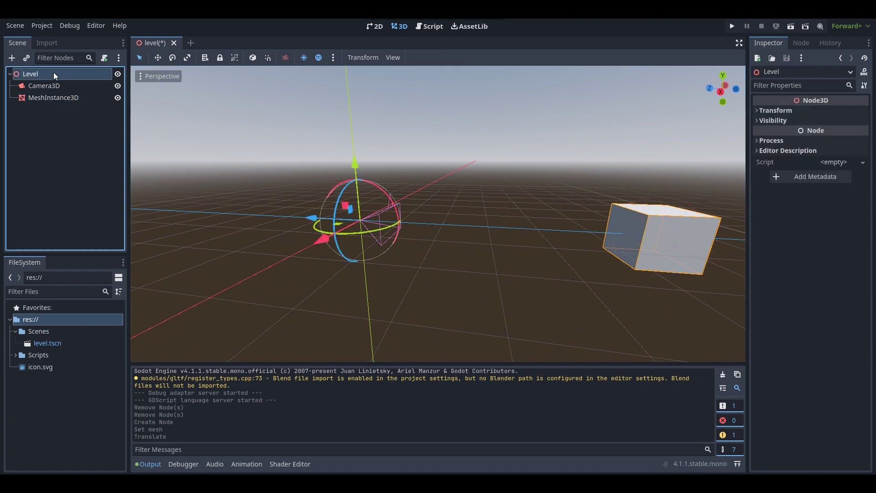
{"action": "right_click", "coordinate": [63, 75]}
{"action": "left_click", "coordinate": [86, 78]}
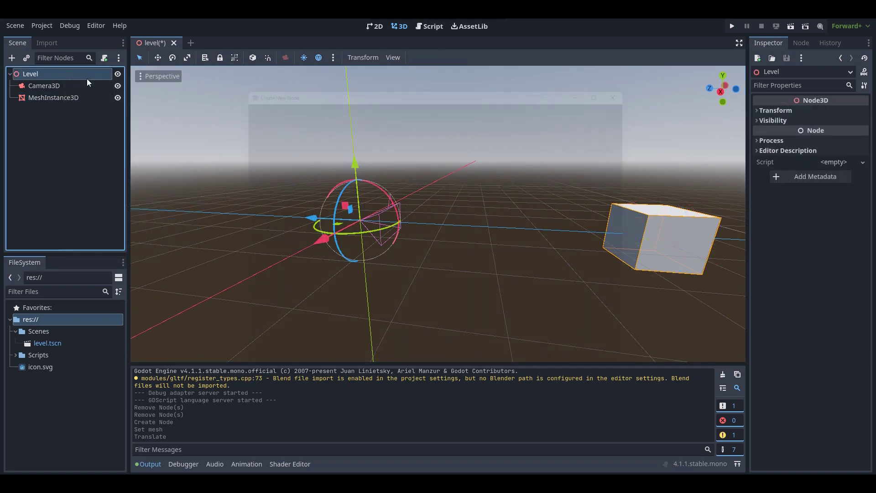
{"action": "type", "text": "camera"}
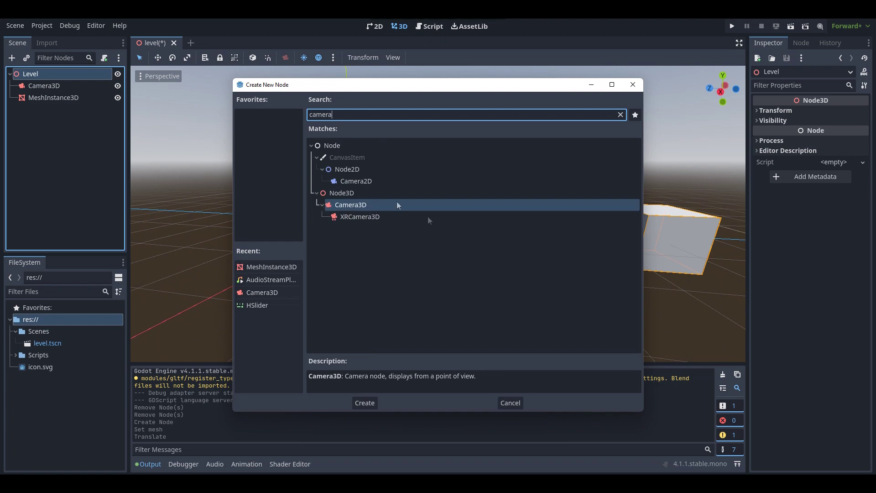
{"action": "left_click", "coordinate": [632, 84]}
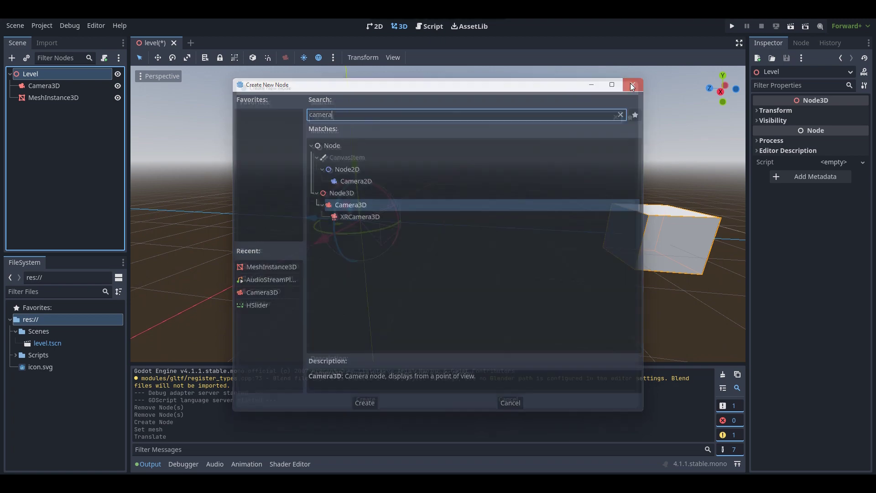
- Add an AnimationPlayer node as a child of the MeshInstance3D node
{"action": "key", "text": "s"}
{"action": "key", "text": "d"}
{"action": "right_click_drag", "start_coordinate": [628, 84], "coordinate": [627, 84]}
{"action": "left_click", "coordinate": [85, 97]}
{"action": "middle_click_drag", "start_coordinate": [147, 113], "coordinate": [415, 198]}
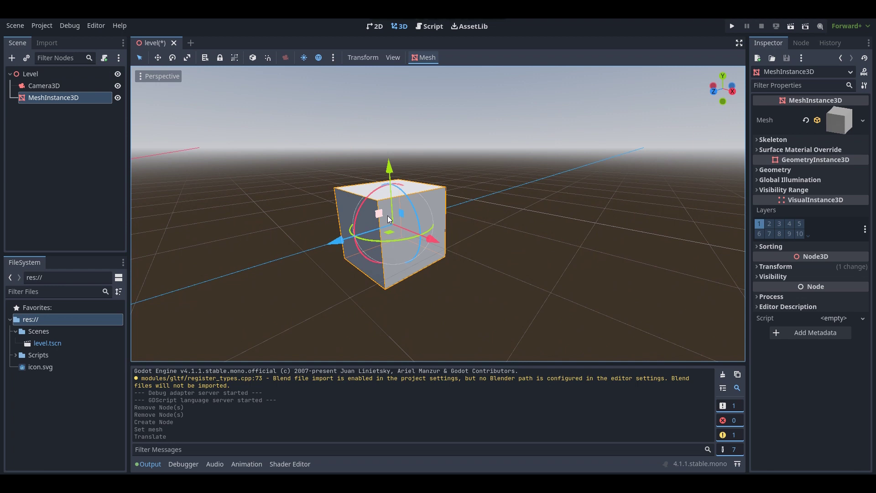
{"action": "right_click", "coordinate": [59, 100]}
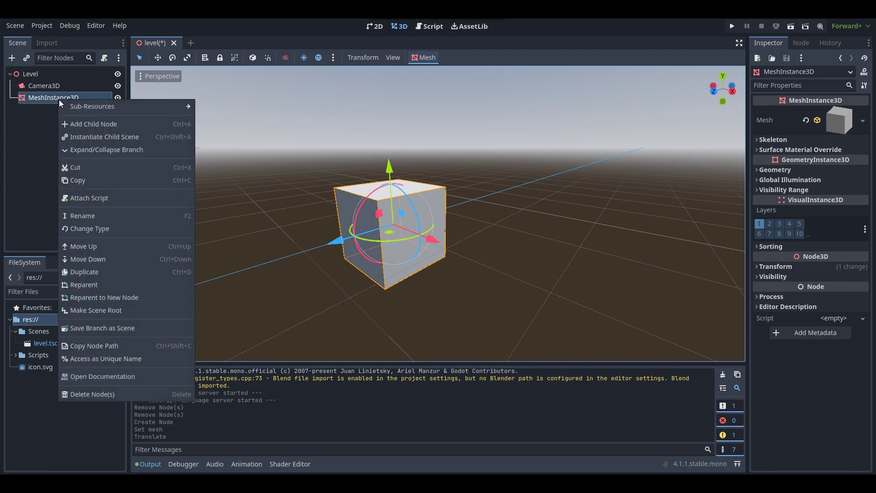
{"action": "left_click", "coordinate": [80, 125]}
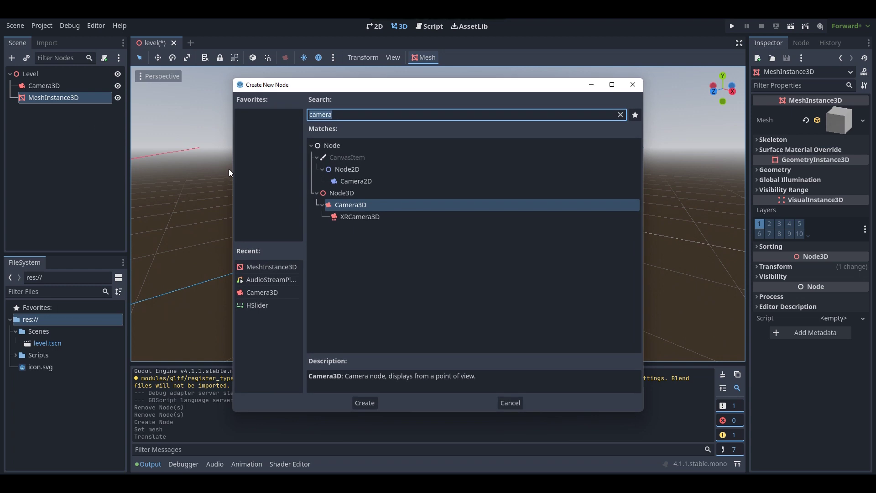
{"action": "type", "text": "animat"}
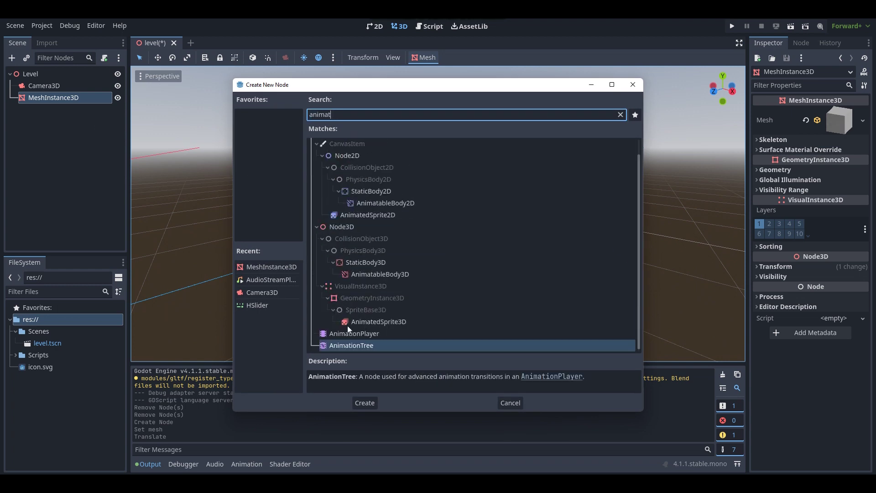
{"action": "left_click", "coordinate": [343, 334]}
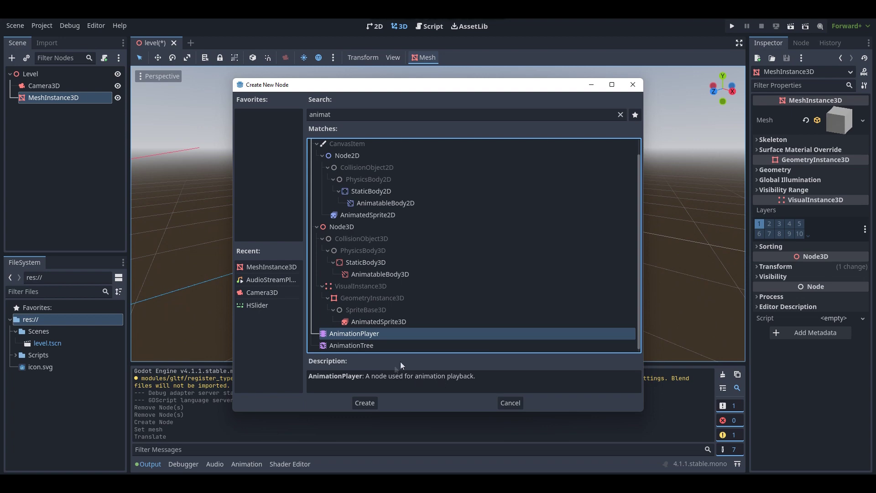
{"action": "double_click", "coordinate": [398, 337]}
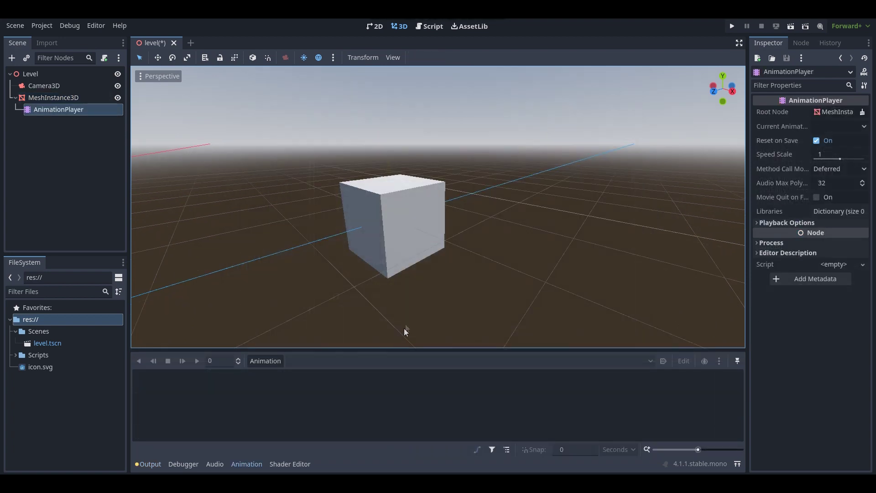
- Create a new animation named example_animation in the AnimationPlayer
{"action": "middle_click_drag", "start_coordinate": [401, 222], "coordinate": [379, 204]}
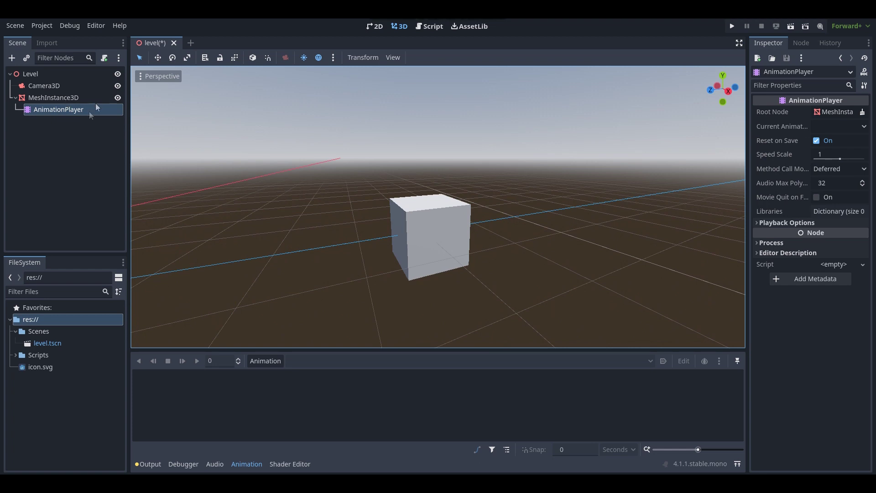
{"action": "scroll", "coordinate": [321, 193], "scroll_direction": "up", "scroll_amount": 4}
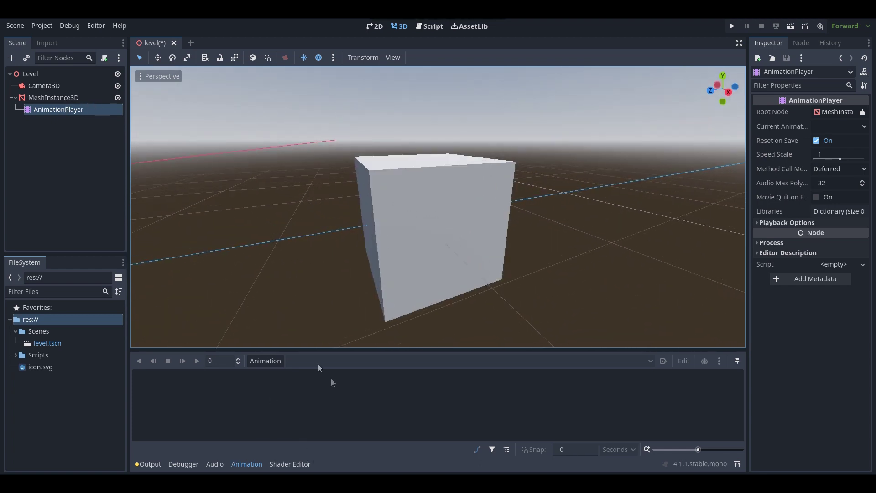
{"action": "scroll", "coordinate": [315, 223], "scroll_direction": "down", "scroll_amount": 3}
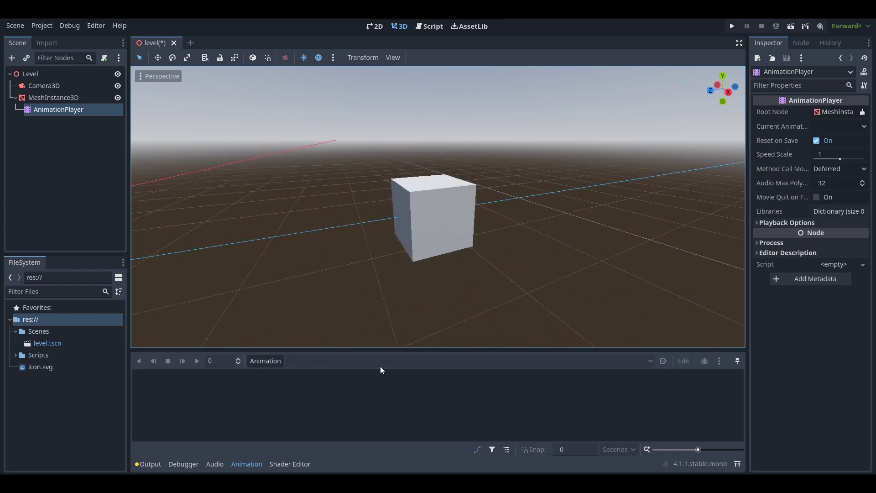
{"action": "left_click", "coordinate": [266, 361]}
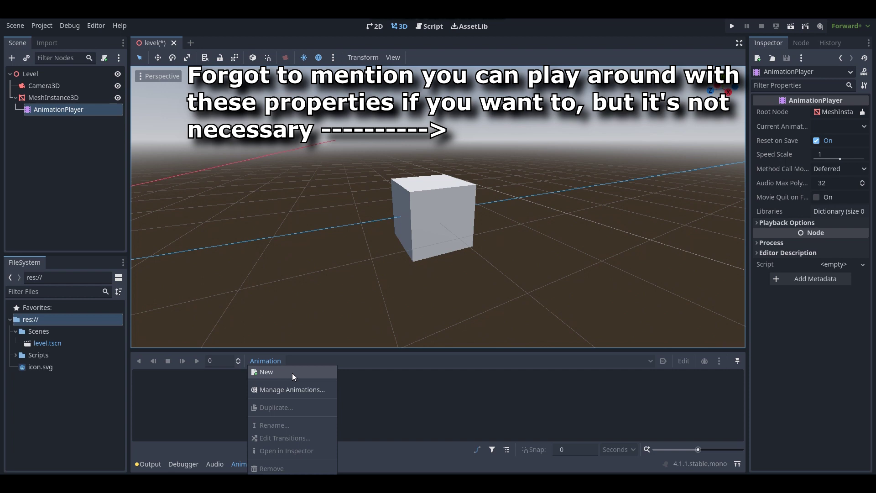
{"action": "left_click", "coordinate": [291, 373]}
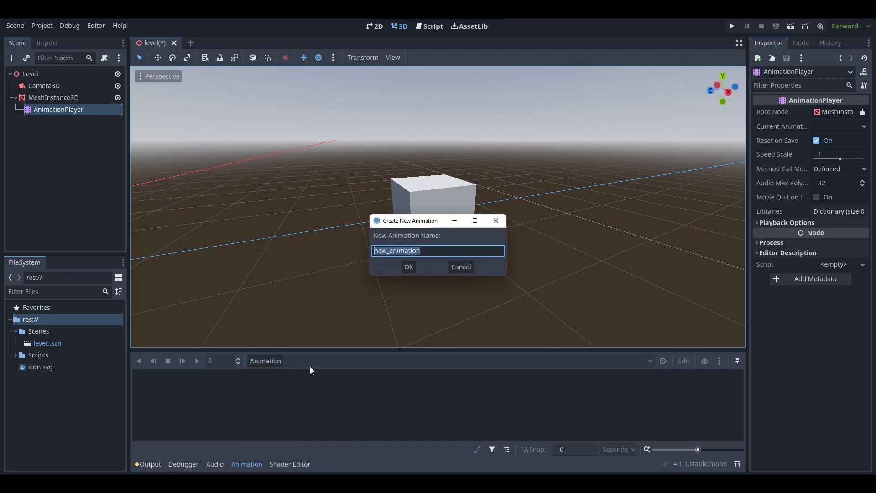
{"action": "type", "text": "example_animation"}
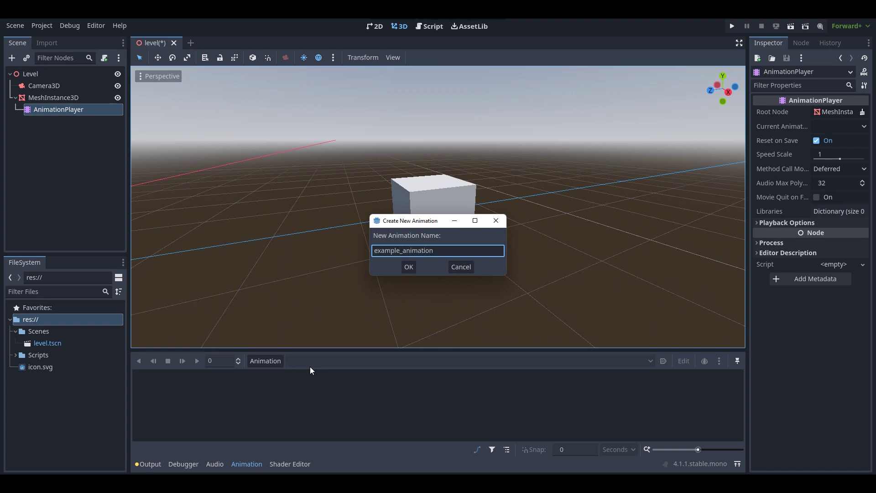
{"action": "key", "text": "Return"}
- Select the box mesh in the scene and expand its Transform properties
{"action": "middle_click_drag", "start_coordinate": [341, 238], "coordinate": [342, 239]}
{"action": "scroll", "coordinate": [337, 200], "scroll_direction": "up", "scroll_amount": 3}
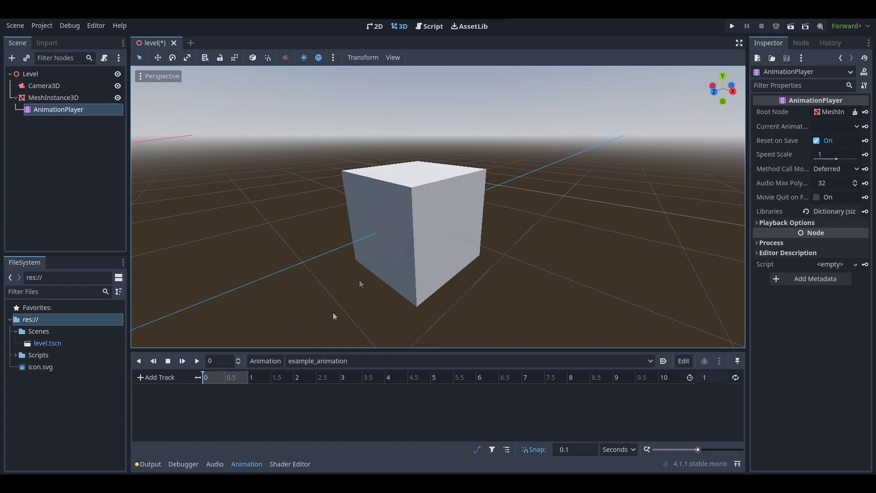
{"action": "middle_click_drag", "start_coordinate": [274, 217], "coordinate": [273, 216]}
{"action": "scroll", "coordinate": [438, 206], "scroll_direction": "down", "scroll_amount": 3}
{"action": "middle_click_drag", "start_coordinate": [438, 205], "coordinate": [420, 207]}
{"action": "scroll", "coordinate": [437, 205], "scroll_direction": "up", "scroll_amount": 2}
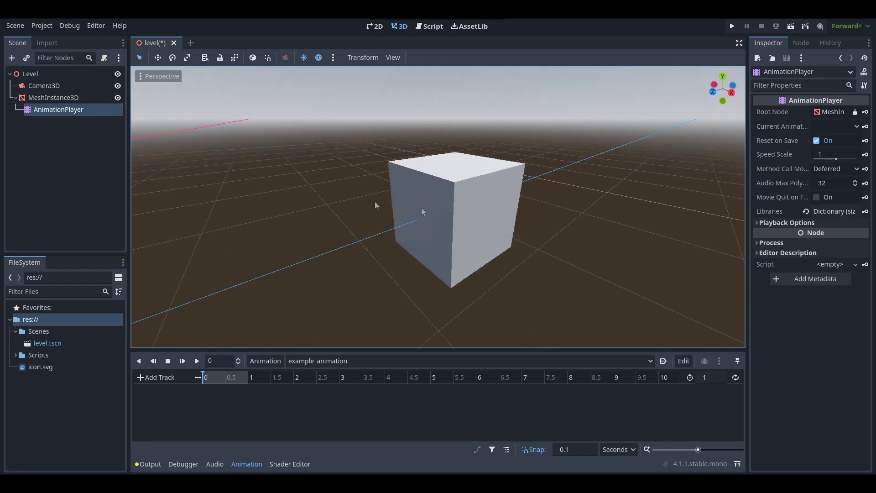
{"action": "left_click", "coordinate": [462, 205]}
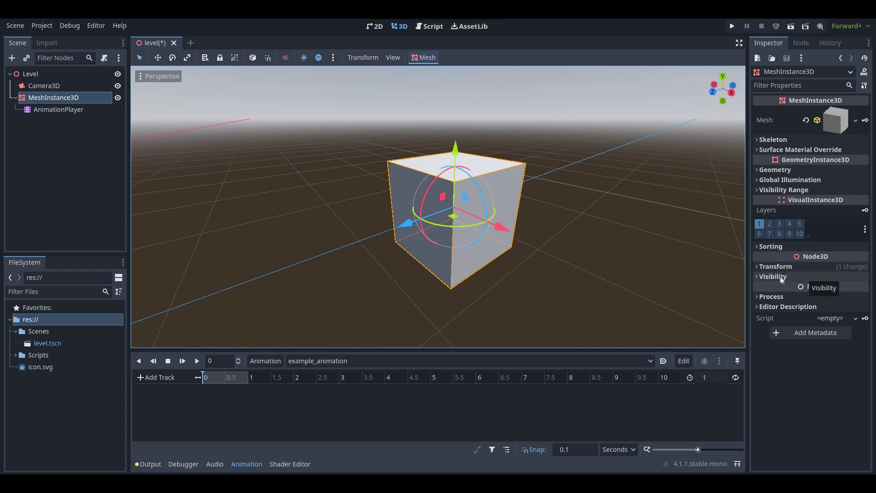
{"action": "left_click", "coordinate": [789, 267]}
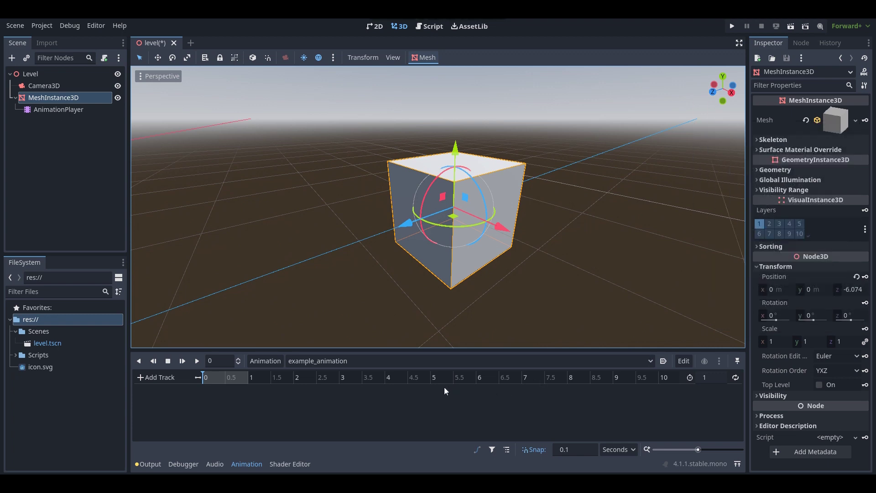
{"action": "middle_click_drag", "start_coordinate": [545, 237], "coordinate": [582, 253]}
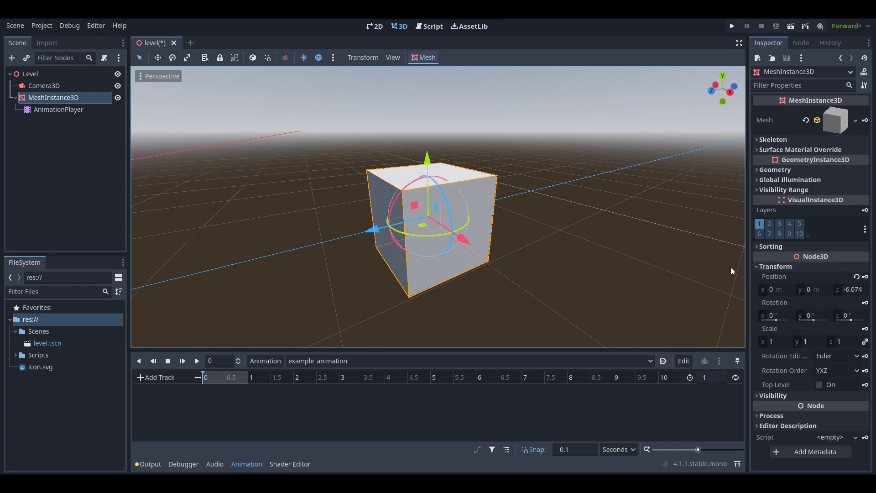
- Create a position track for the box mesh with a keyframe at 0 seconds, including a RESET track and without Bezier curves
{"action": "left_click", "coordinate": [771, 267]}
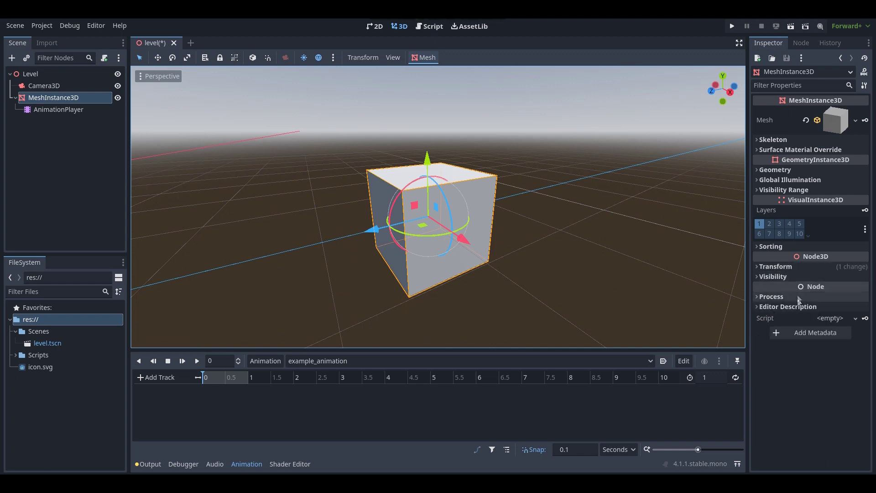
{"action": "left_click", "coordinate": [776, 268]}
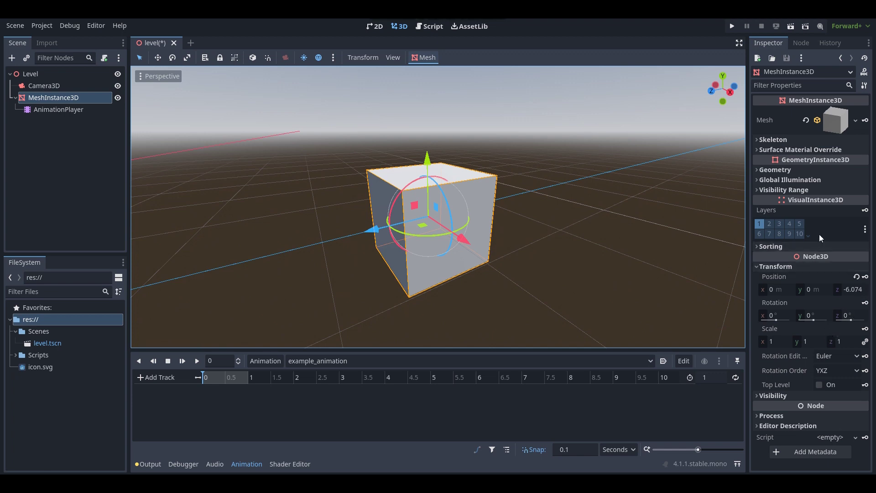
{"action": "left_click", "coordinate": [865, 277]}
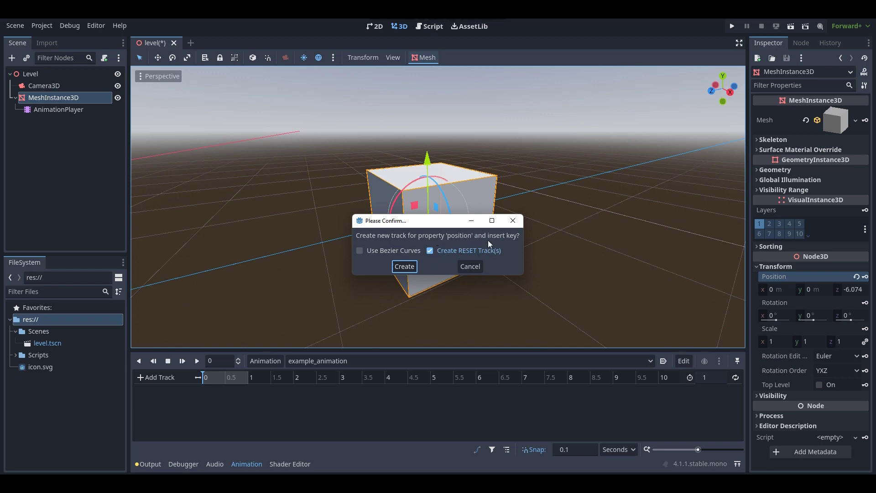
{"action": "left_click", "coordinate": [405, 267]}
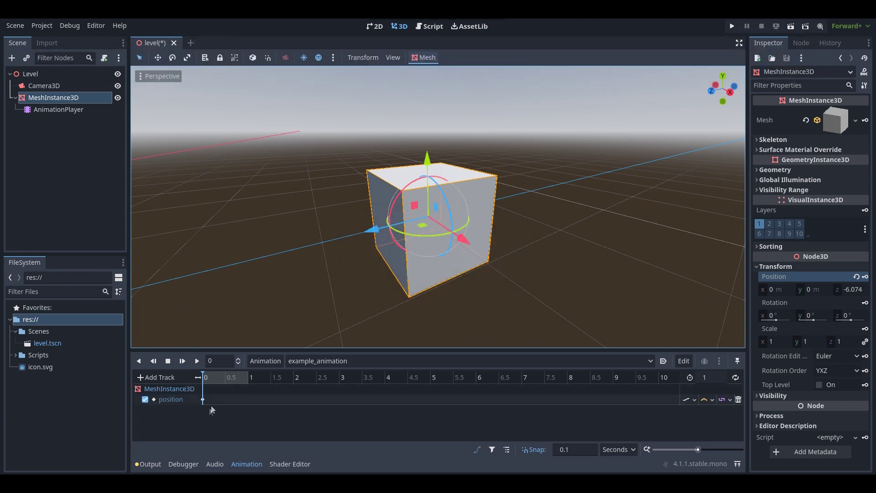
- Set the length of example_animation to 3 seconds
{"action": "mouse_move", "coordinate": [204, 401]}
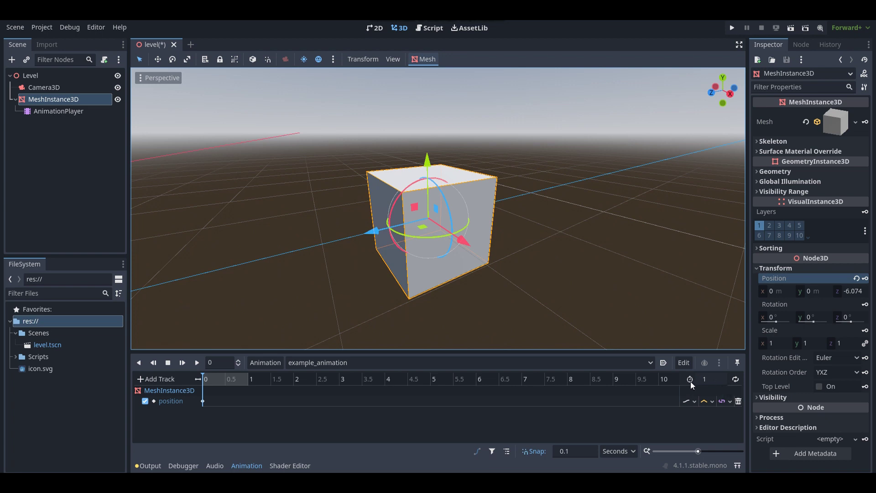
{"action": "left_click", "coordinate": [717, 381]}
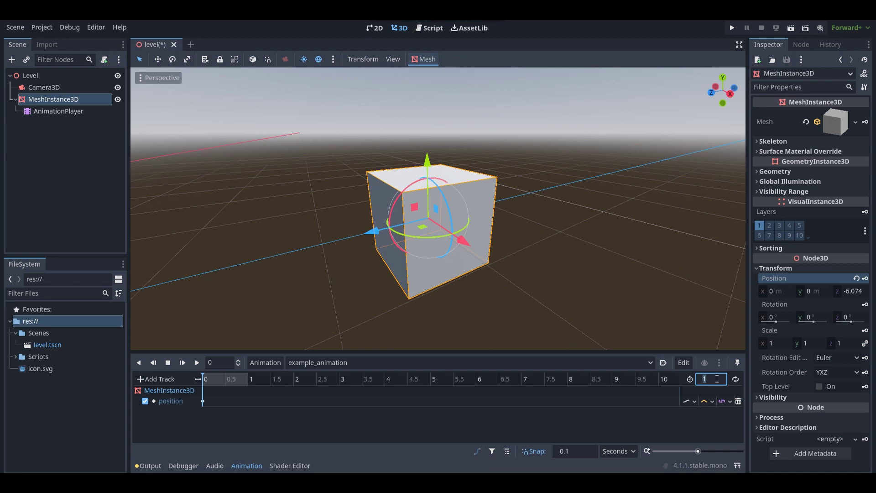
{"action": "type", "text": "3"}
{"action": "key", "text": "Return"}
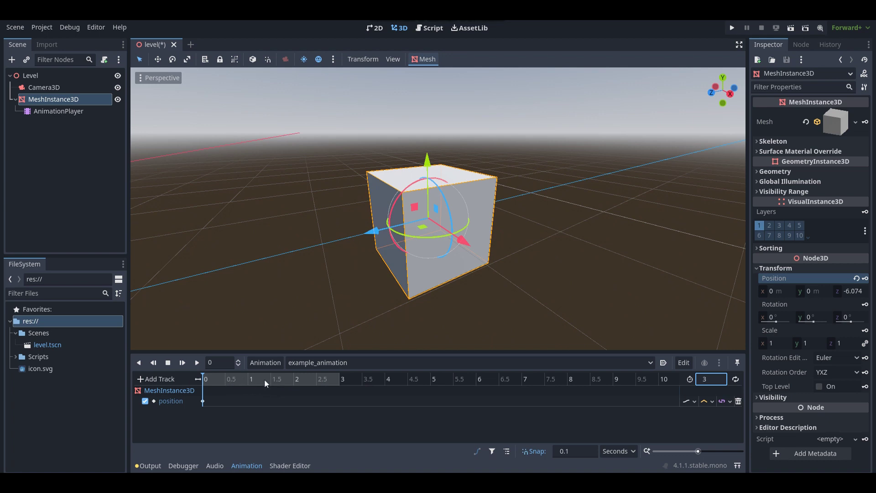
- At 2 seconds on the timeline, raise the box to a Y position of about 0.786 m and insert a position keyframe
{"action": "left_click", "coordinate": [294, 379]}
{"action": "left_click", "coordinate": [271, 378]}
{"action": "left_click", "coordinate": [294, 380]}
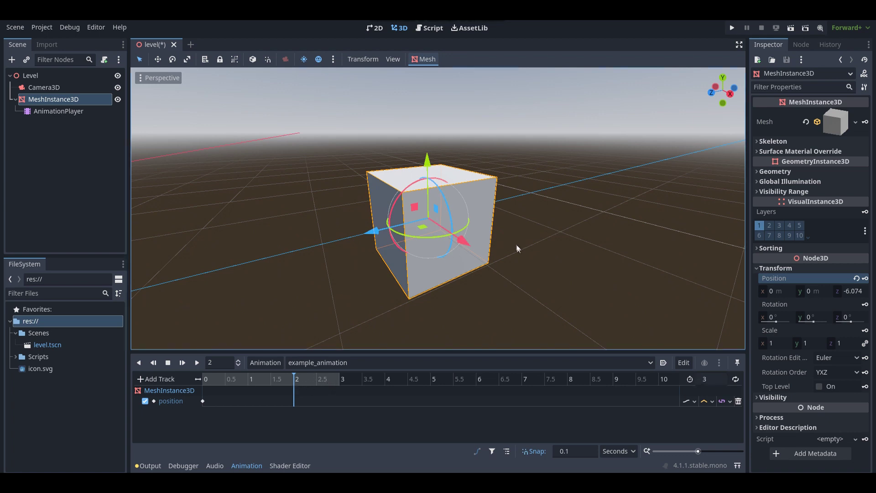
{"action": "middle_click_drag", "start_coordinate": [511, 253], "coordinate": [512, 278]}
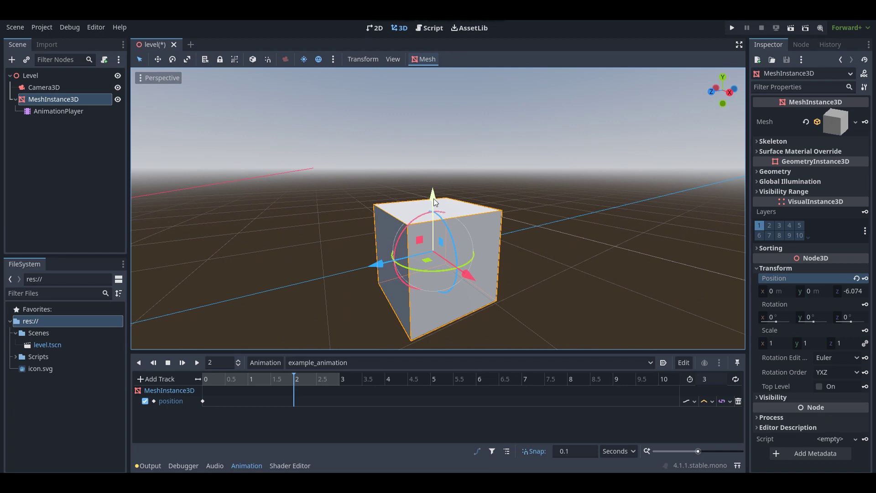
{"action": "left_click_drag", "start_coordinate": [433, 201], "coordinate": [445, 118]}
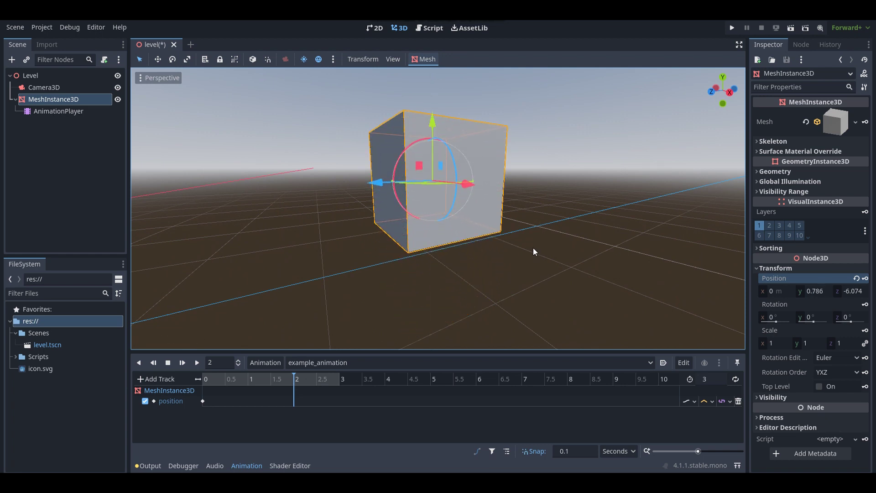
{"action": "left_click", "coordinate": [866, 279]}
- Rewind the timeline to 0 and play the animation to preview the box rising
{"action": "left_click_drag", "start_coordinate": [294, 384], "coordinate": [156, 392]}
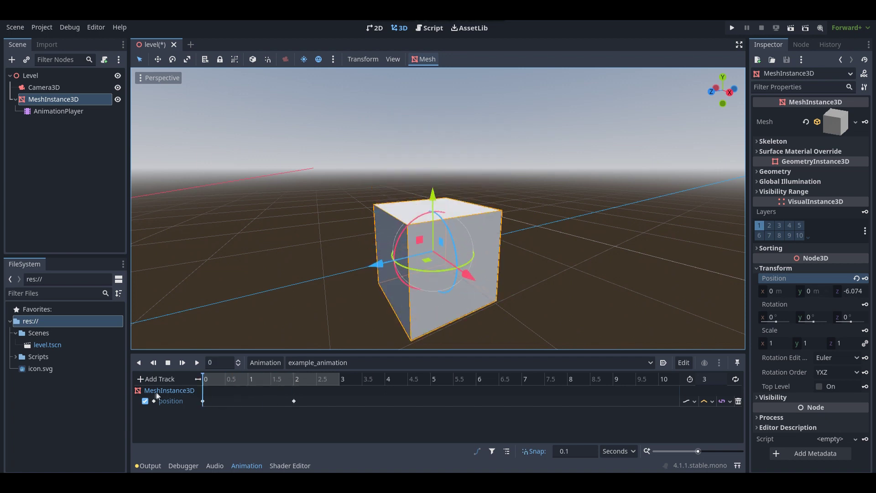
{"action": "left_click", "coordinate": [197, 363]}
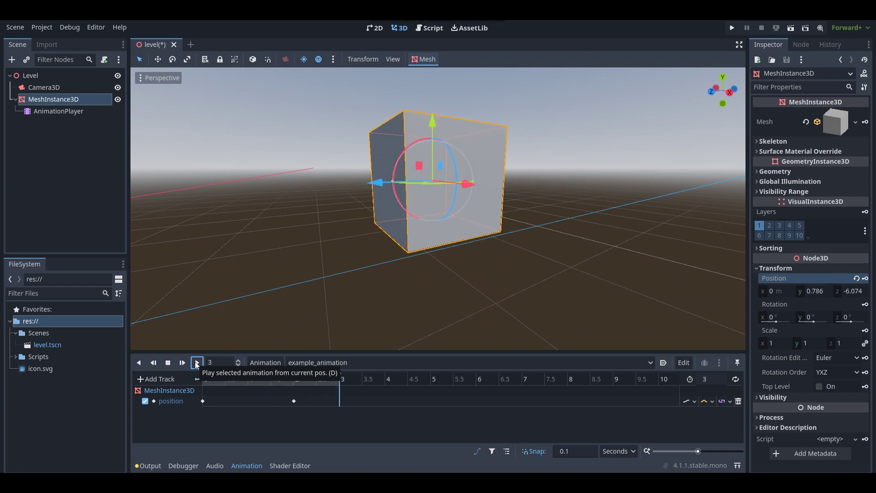
{"action": "left_click", "coordinate": [197, 363]}
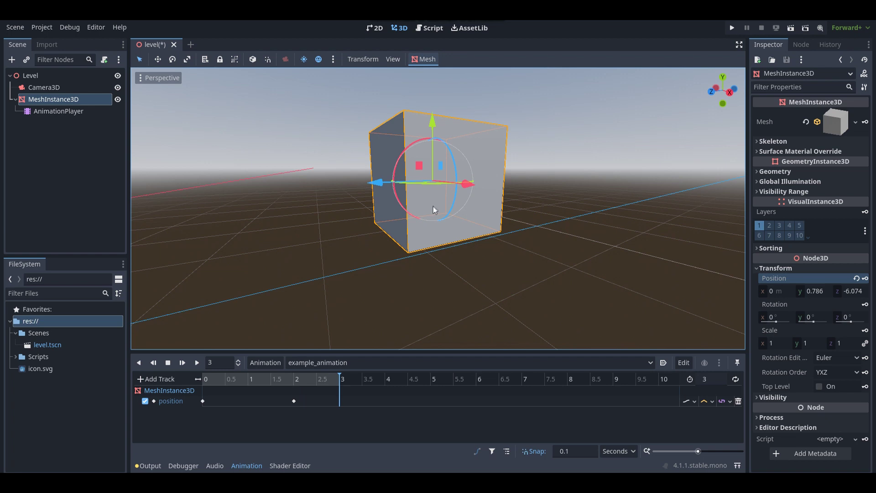
- At 3 seconds, lower the box to a Y position of about -0.245 m and insert a position keyframe
{"action": "mouse_move", "coordinate": [494, 101]}
{"action": "middle_mouse_down"}
{"action": "mouse_move", "coordinate": [495, 111]}
{"action": "mouse_move", "coordinate": [490, 100]}
{"action": "middle_mouse_up"}
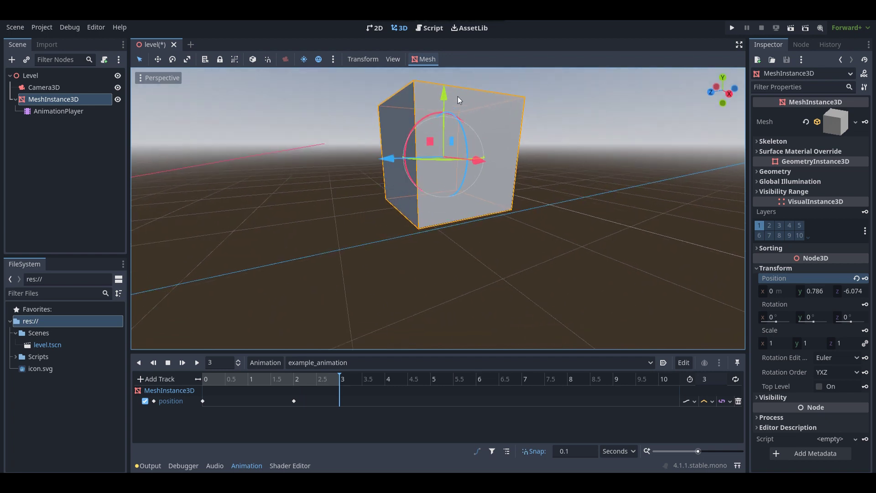
{"action": "left_click_drag", "start_coordinate": [445, 95], "coordinate": [450, 200]}
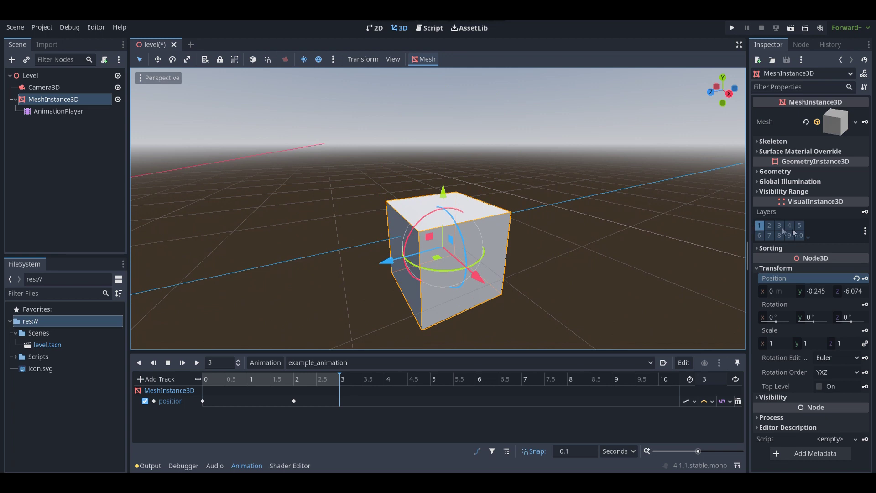
{"action": "left_click", "coordinate": [865, 278]}
- Preview the full animation from the start, scrub through its keyframes and return the timeline to 0
{"action": "left_click_drag", "start_coordinate": [343, 381], "coordinate": [154, 393]}
{"action": "left_click", "coordinate": [197, 363]}
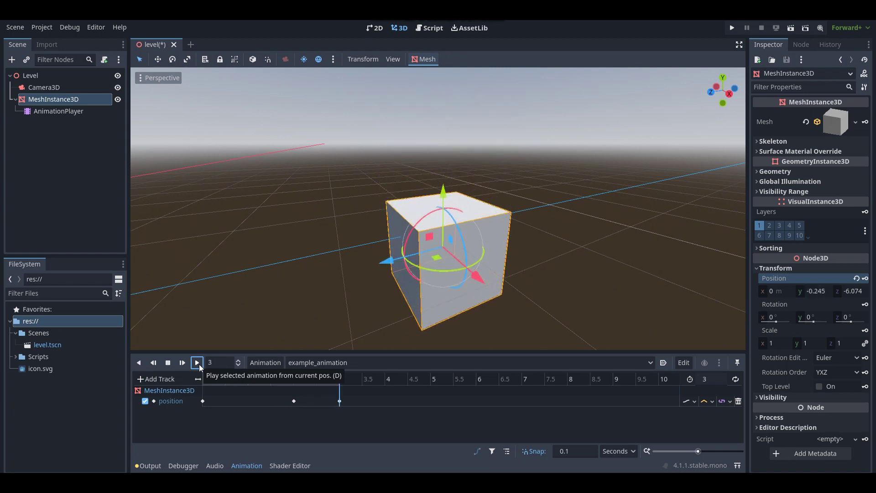
{"action": "left_click", "coordinate": [199, 364]}
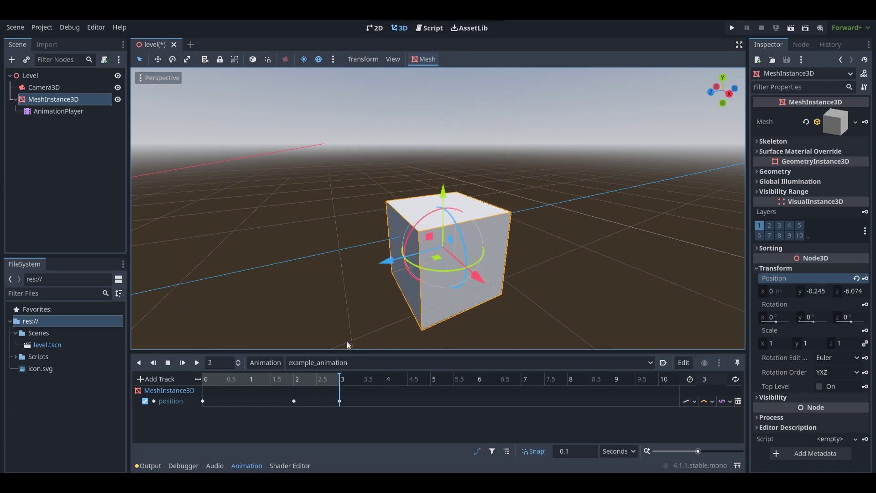
{"action": "mouse_move", "coordinate": [342, 378]}
{"action": "left_mouse_down"}
{"action": "mouse_move", "coordinate": [199, 378]}
{"action": "mouse_move", "coordinate": [353, 384]}
{"action": "left_mouse_up"}
{"action": "mouse_move", "coordinate": [353, 384]}
{"action": "left_mouse_down"}
{"action": "mouse_move", "coordinate": [204, 389]}
{"action": "mouse_move", "coordinate": [224, 378]}
{"action": "mouse_move", "coordinate": [344, 385]}
{"action": "left_mouse_up"}
{"action": "left_click_drag", "start_coordinate": [343, 385], "coordinate": [192, 390]}
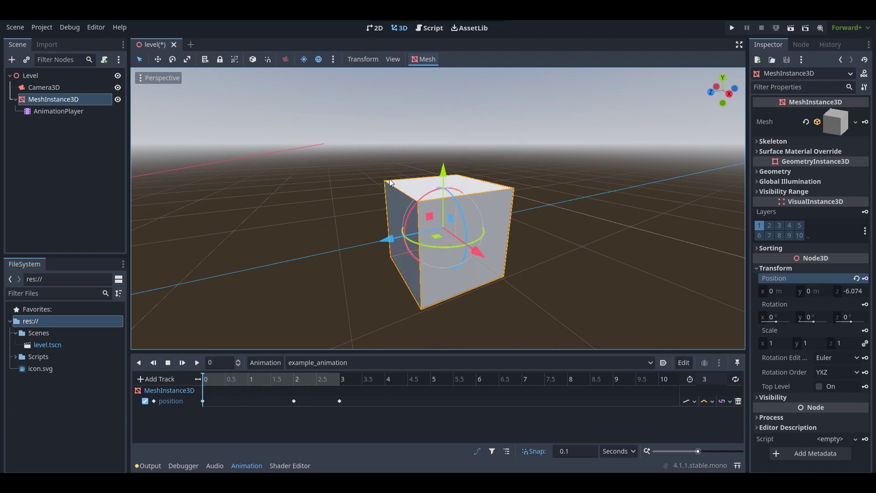
- Save the scene, run the project to check the box in the game, and close the game window
{"action": "key", "text": "ctrl+s"}
{"action": "left_click", "coordinate": [732, 29]}
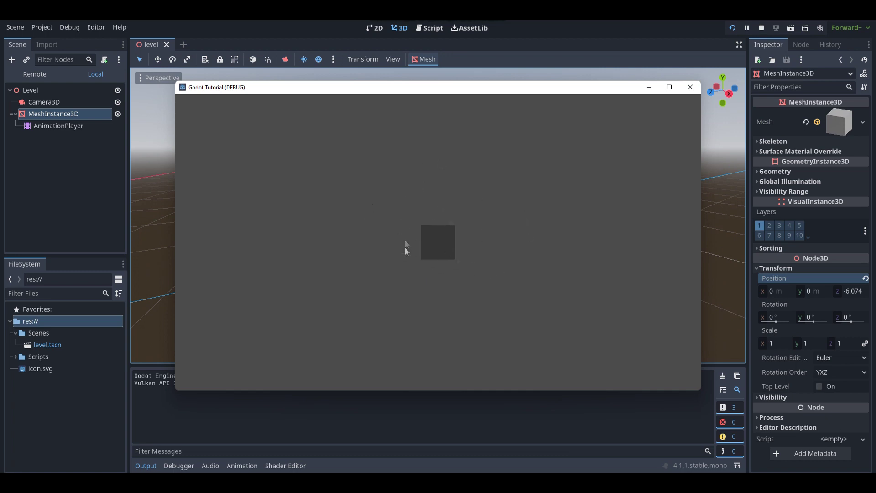
{"action": "left_click", "coordinate": [694, 93]}
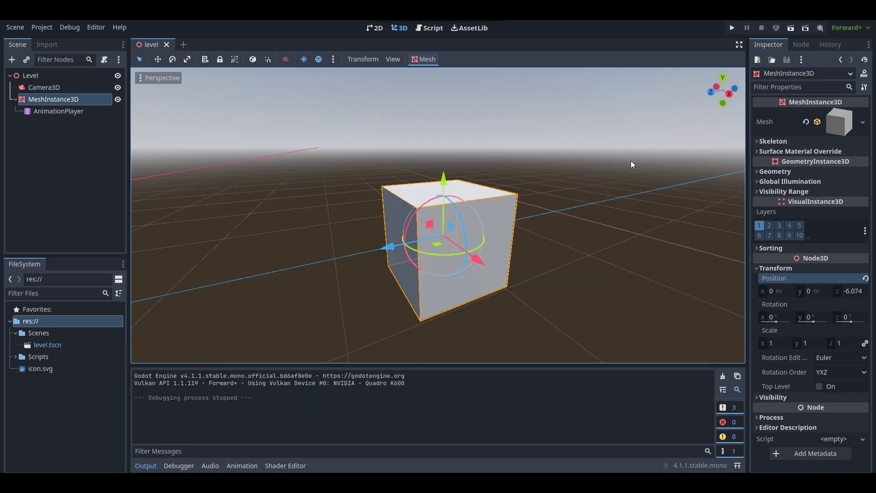
- Start attaching a new GDScript to the MeshInstance3D node and name the file anim_script_example.gd
{"action": "right_click_drag", "start_coordinate": [586, 155], "coordinate": [590, 157]}
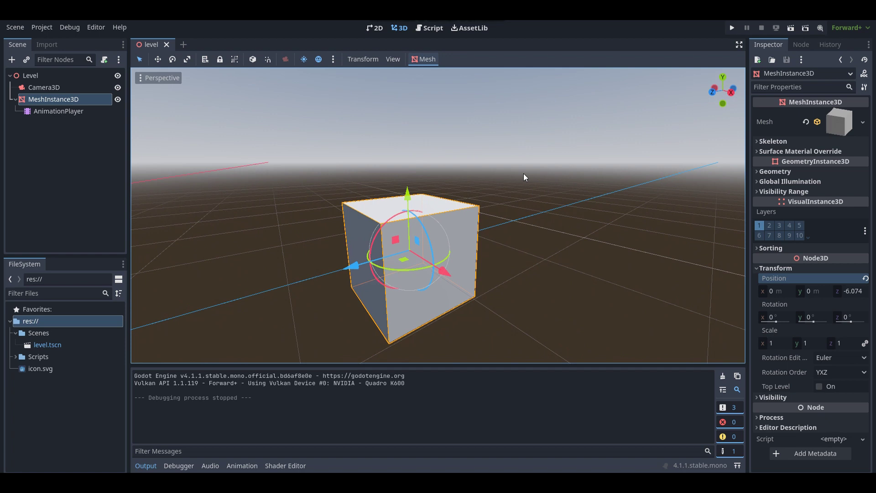
{"action": "right_click_drag", "start_coordinate": [580, 202], "coordinate": [580, 203]}
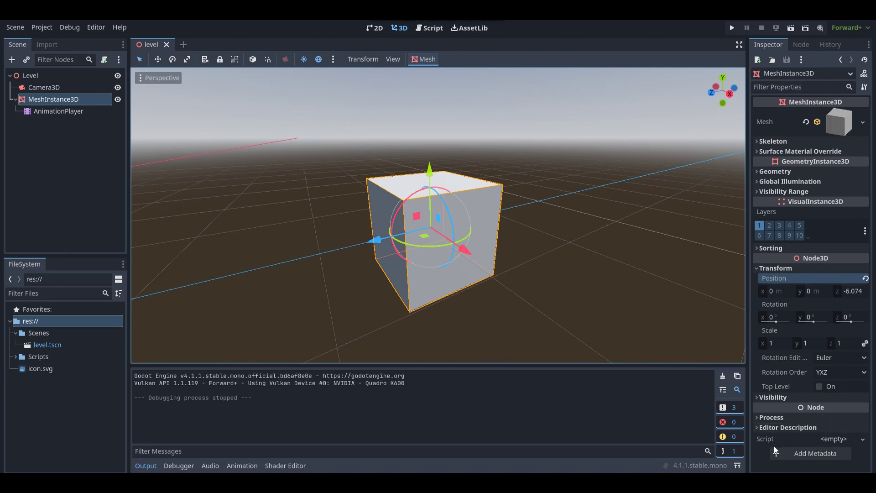
{"action": "left_click", "coordinate": [828, 438]}
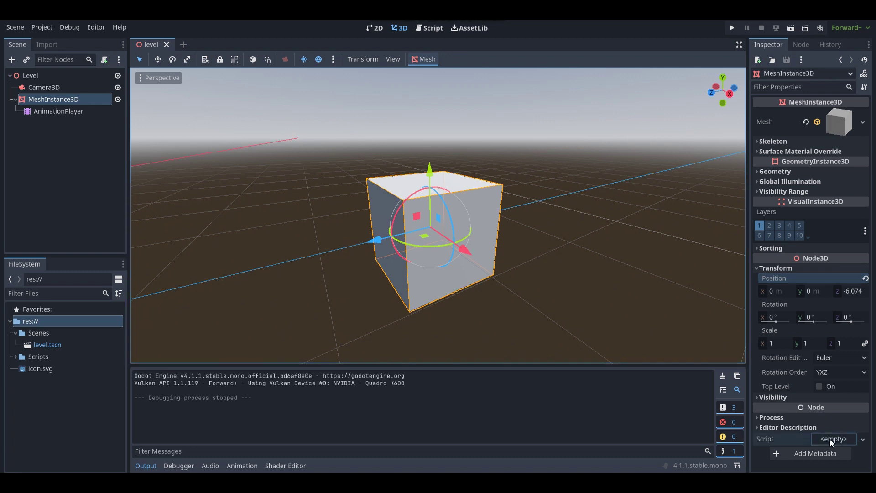
{"action": "left_click", "coordinate": [831, 438]}
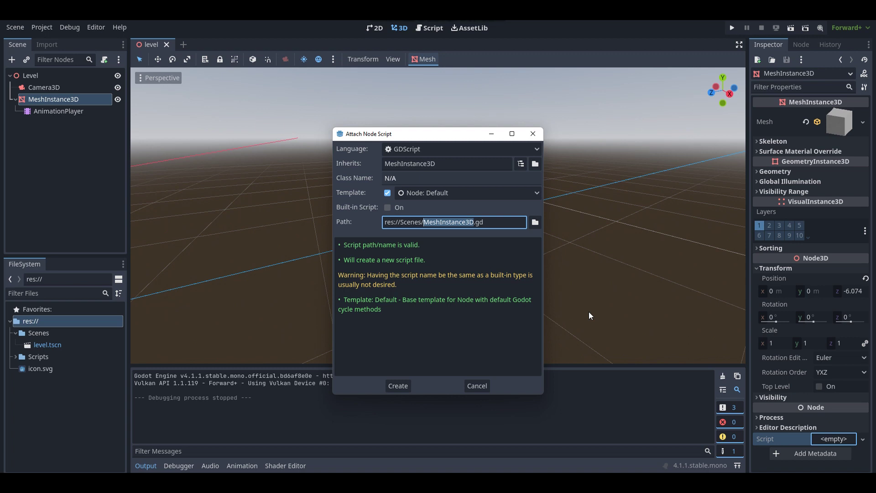
{"action": "type", "text": "anim"}
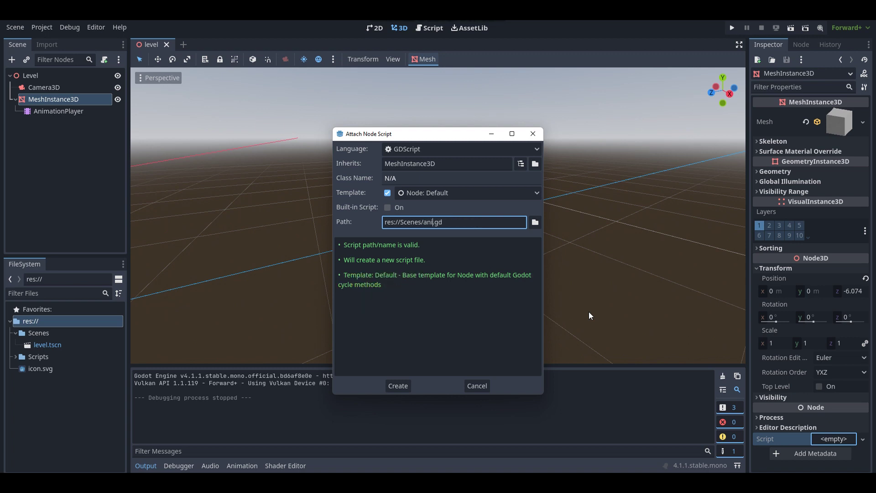
{"action": "type", "text": "_scrupo"}
{"action": "key", "text": "BackSpace"}
{"action": "key", "text": "BackSpace"}
{"action": "key", "text": "BackSpace"}
{"action": "type", "text": "ipt_example"}
- Choose the res://Scripts folder as the location for the new script and create it
{"action": "left_click", "coordinate": [441, 222]}
{"action": "left_click", "coordinate": [534, 222]}
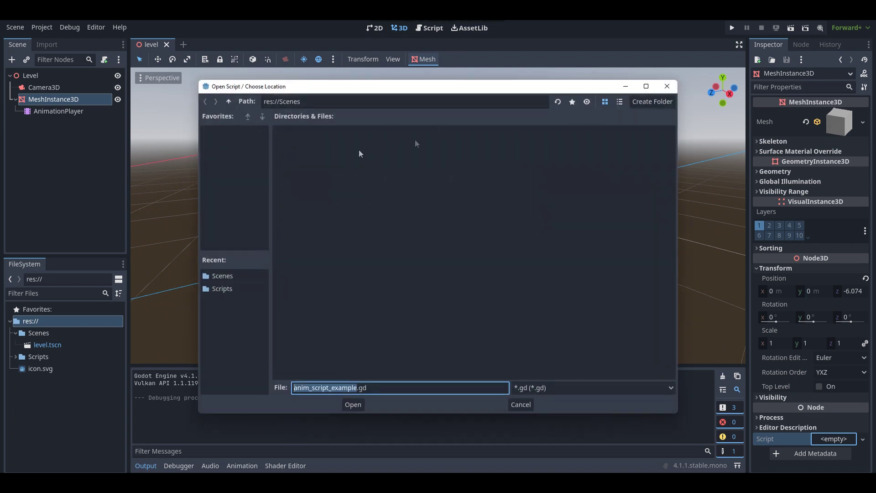
{"action": "left_click", "coordinate": [228, 102]}
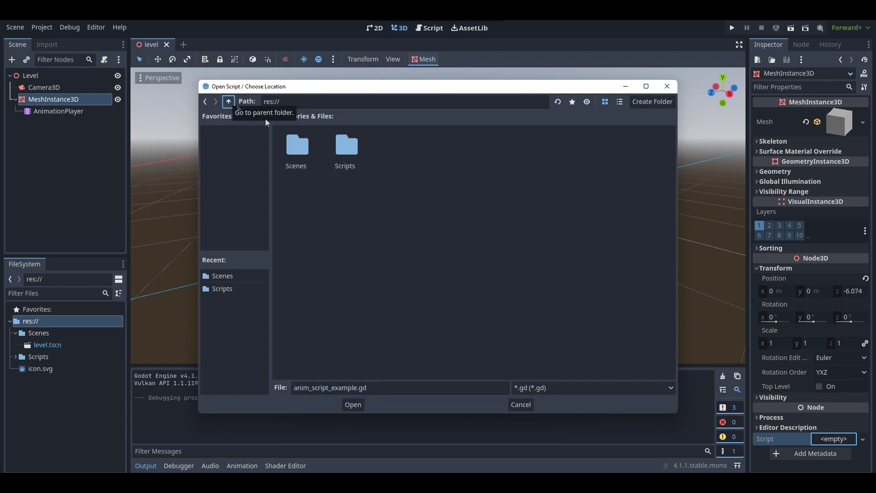
{"action": "left_click", "coordinate": [377, 186]}
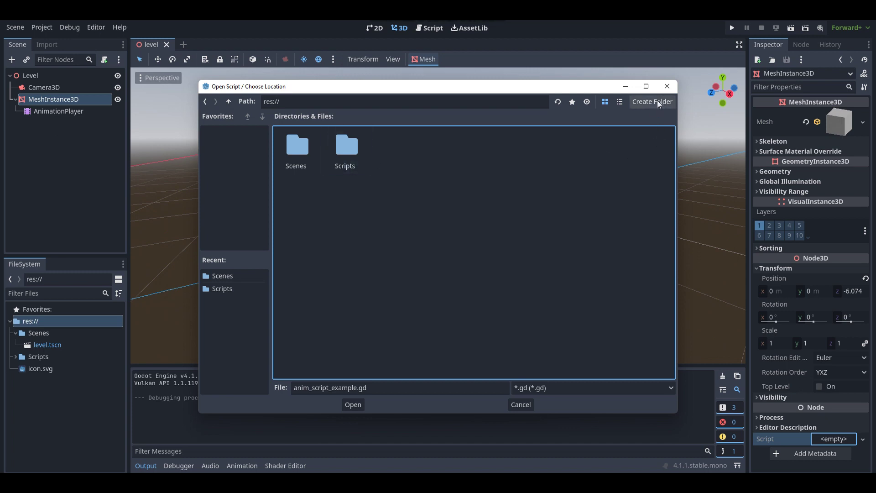
{"action": "double_click", "coordinate": [352, 159]}
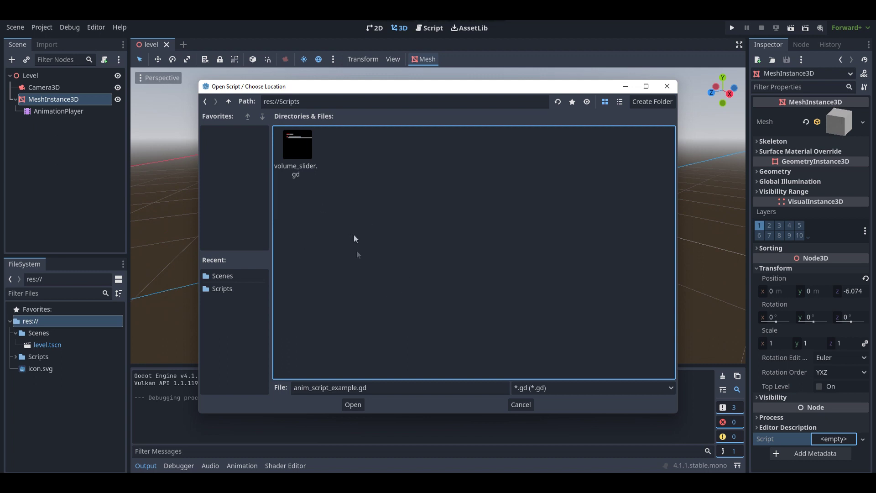
{"action": "left_click", "coordinate": [359, 405]}
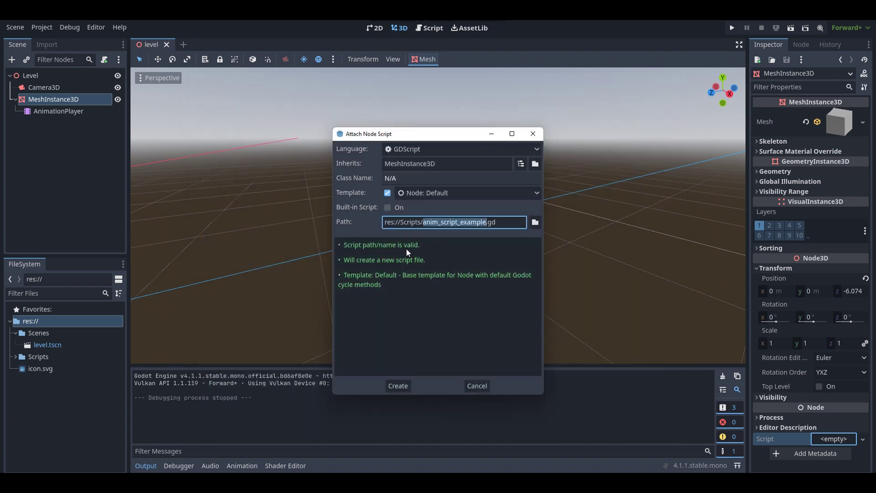
{"action": "left_click", "coordinate": [404, 386]}
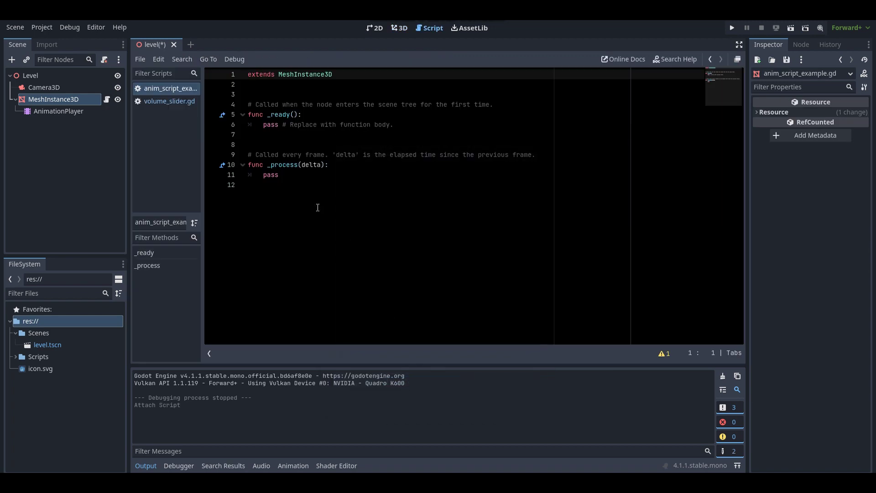
{"action": "left_click", "coordinate": [256, 86]}
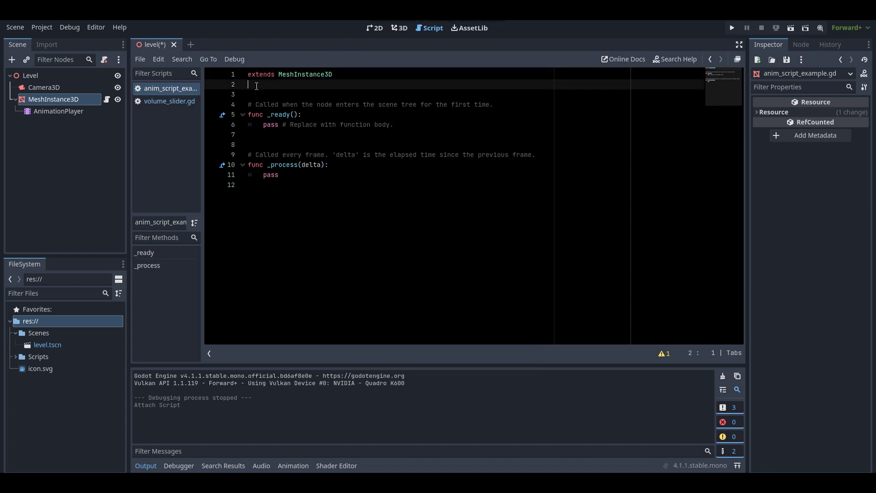
{"action": "key", "text": "Return"}
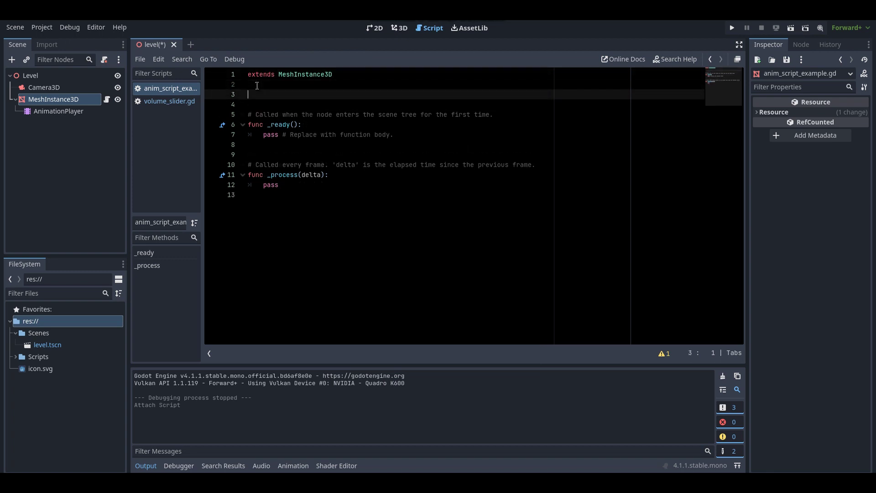
{"action": "type", "text": "@expor"}
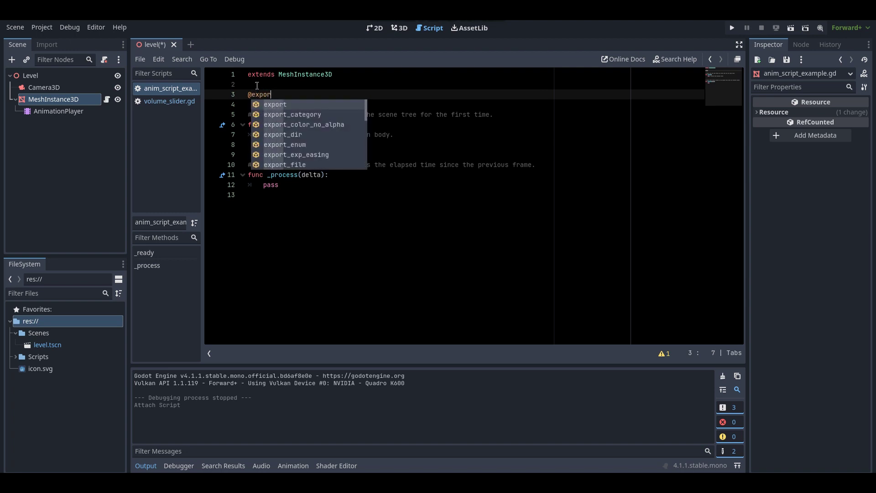
{"action": "type", "text": "t var"}
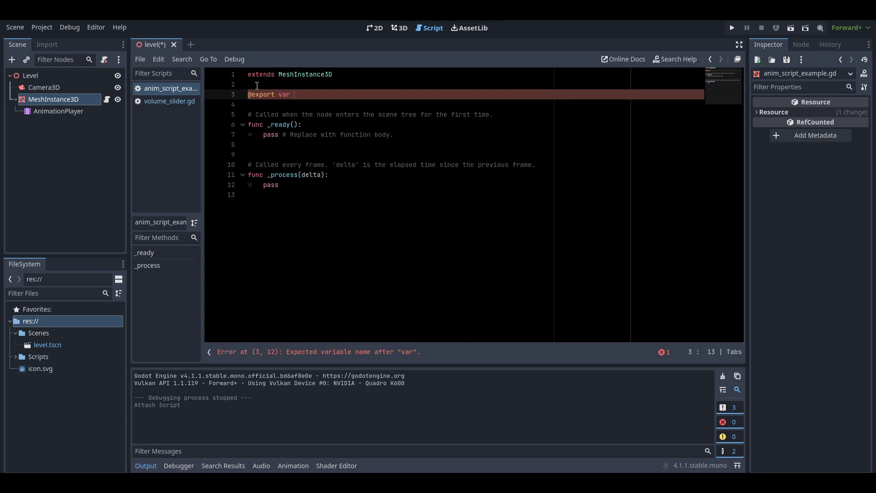
{"action": "type", "text": "anim"}
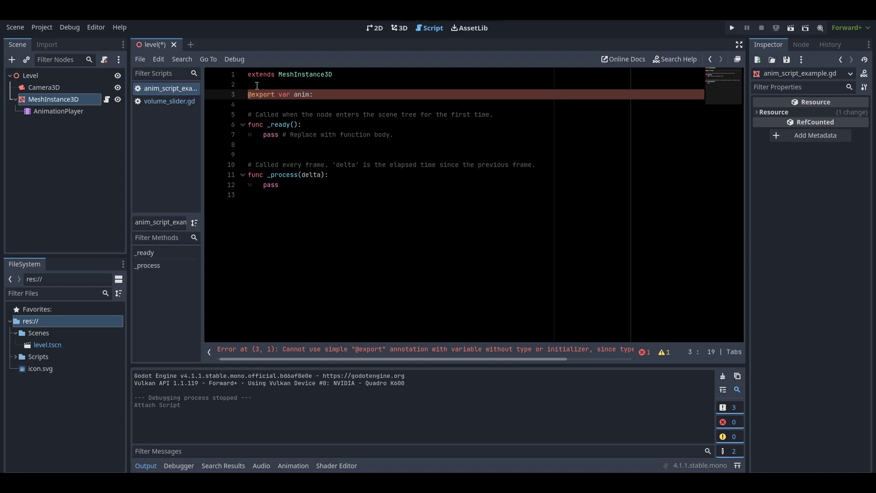
{"action": "type", "text": ": "}
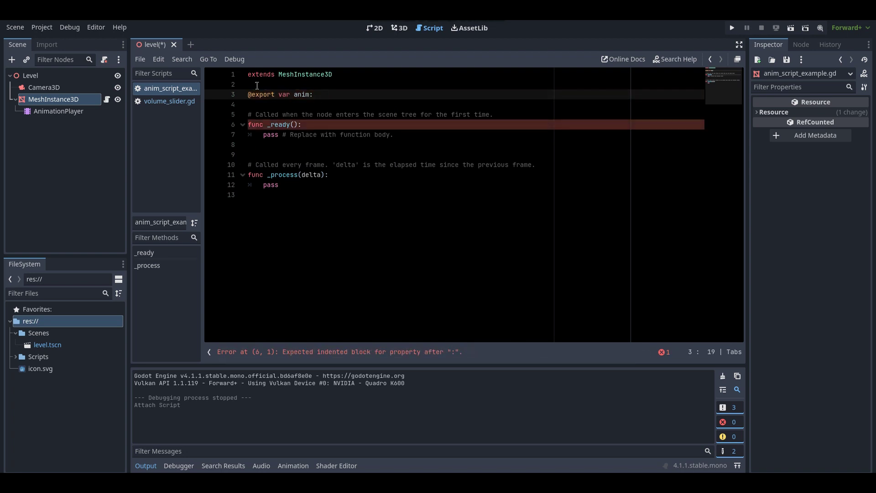
{"action": "type", "text": "Animation"}
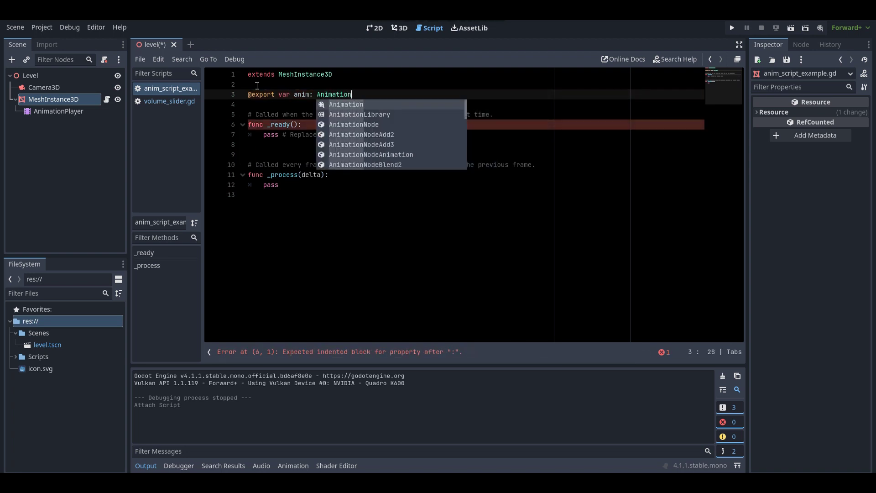
{"action": "type", "text": "Play"}
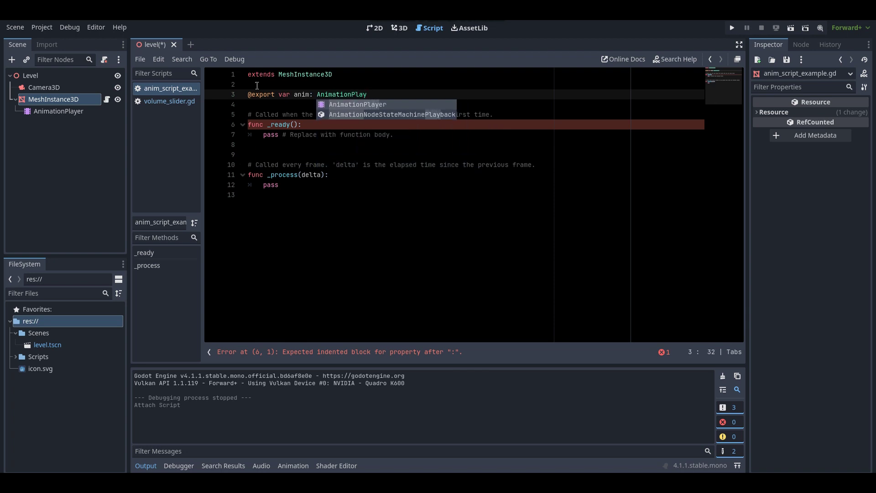
{"action": "key", "text": "Return"}
{"action": "key", "text": "ctrl+s"}
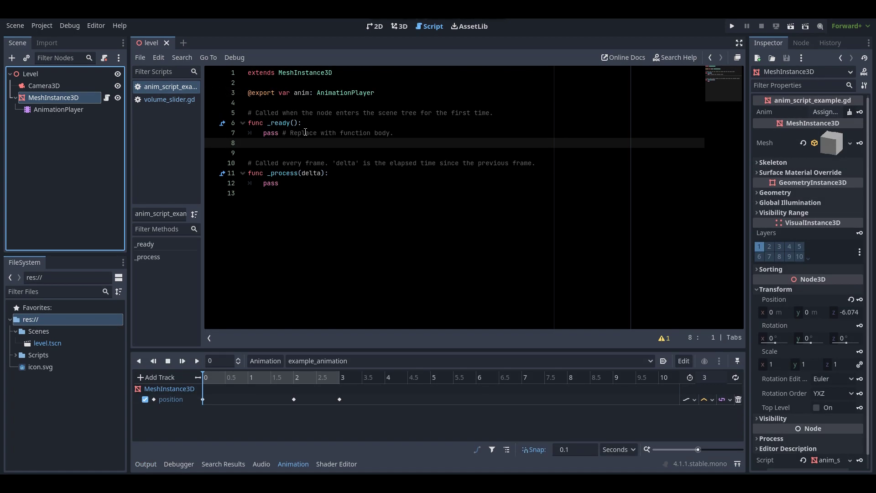
- Assign the AnimationPlayer node to the MeshInstance3D's exported Anim property and save the scene
{"action": "left_click", "coordinate": [304, 123]}
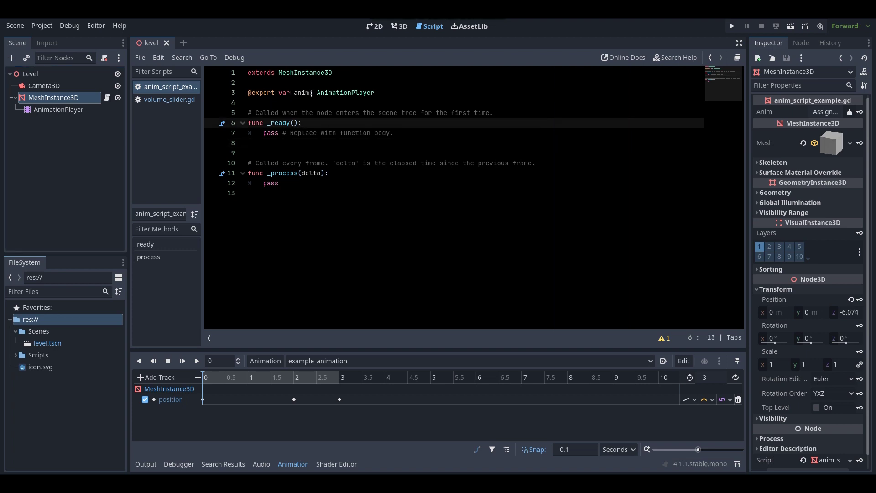
{"action": "left_click", "coordinate": [399, 26]}
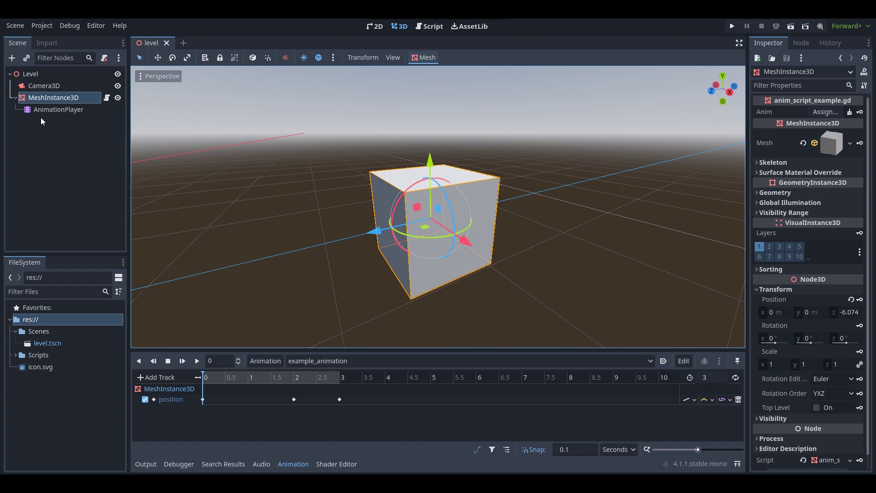
{"action": "left_click_drag", "start_coordinate": [51, 108], "coordinate": [817, 115]}
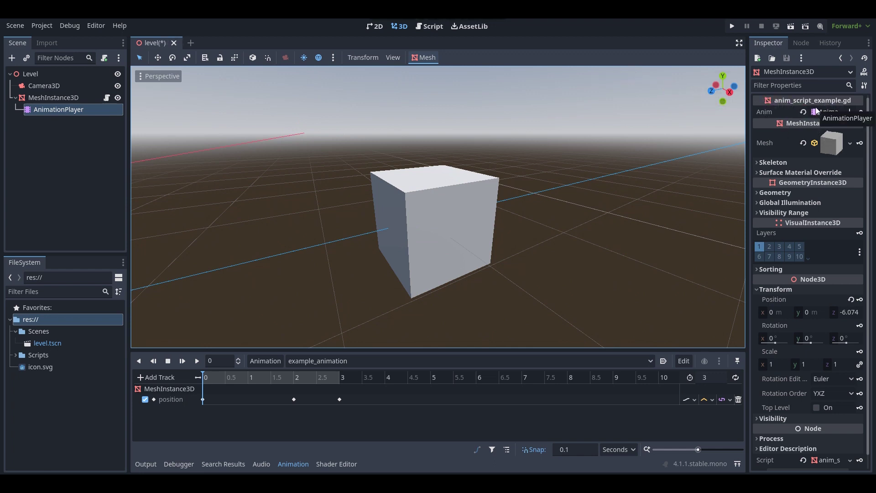
{"action": "key", "text": "ctrl+s"}
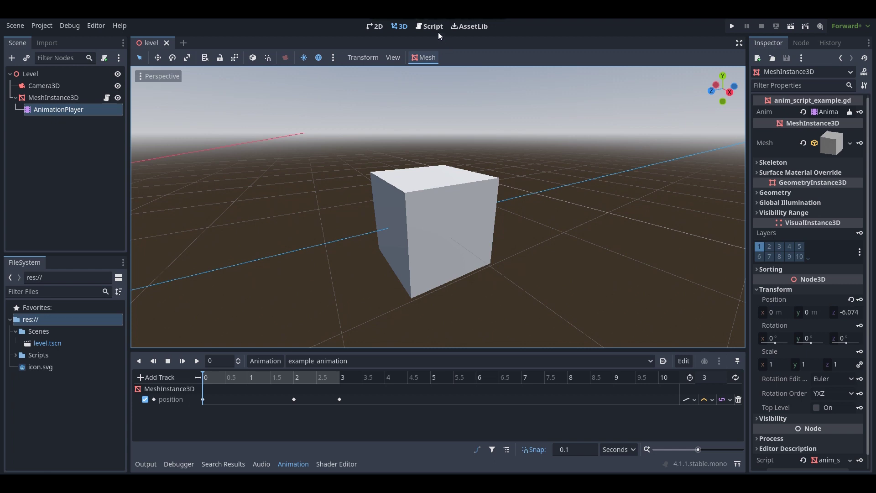
- Add anim.play("example_animation") as the first line of the script's _ready() function and save
{"action": "left_click", "coordinate": [423, 26]}
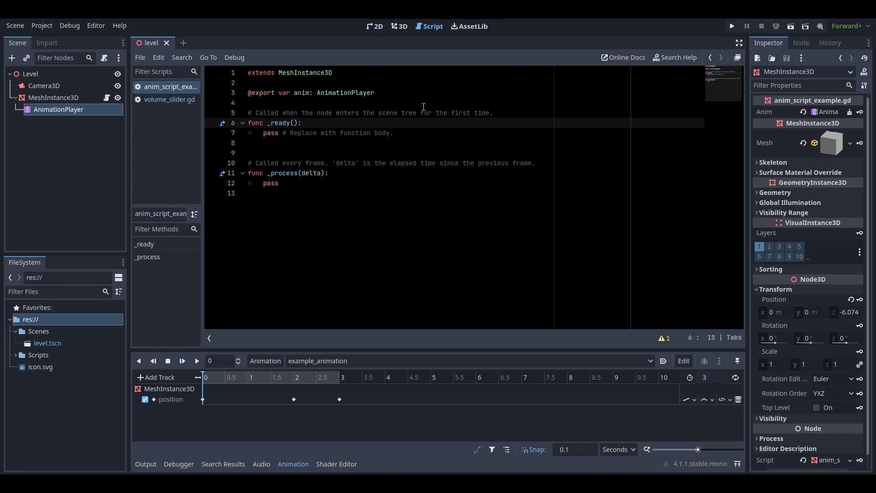
{"action": "key", "text": "Return"}
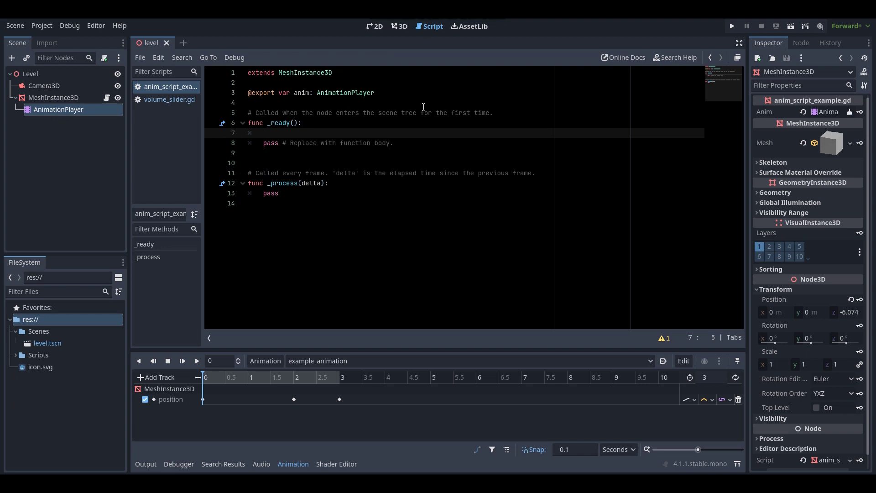
{"action": "type", "text": "anim"}
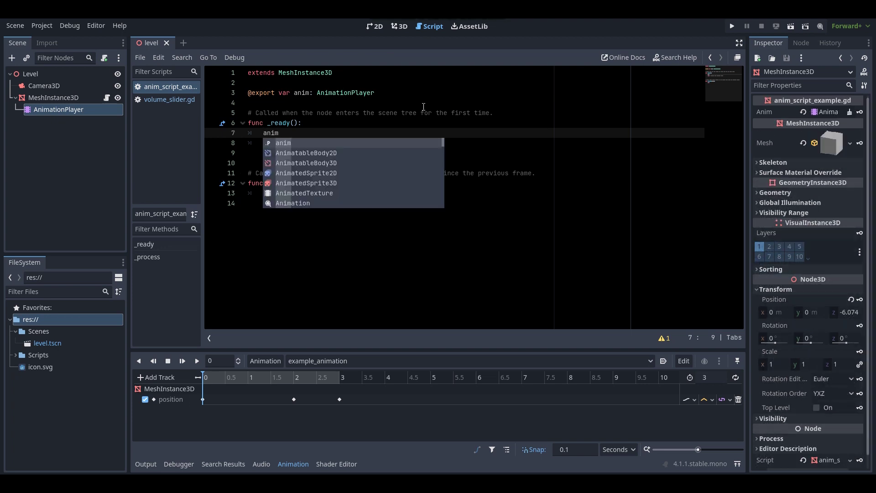
{"action": "type", "text": "."}
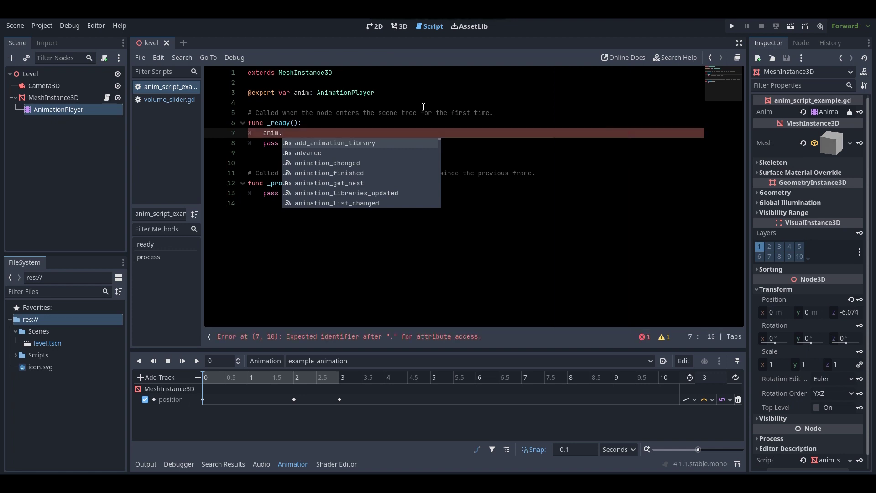
{"action": "type", "text": "play"}
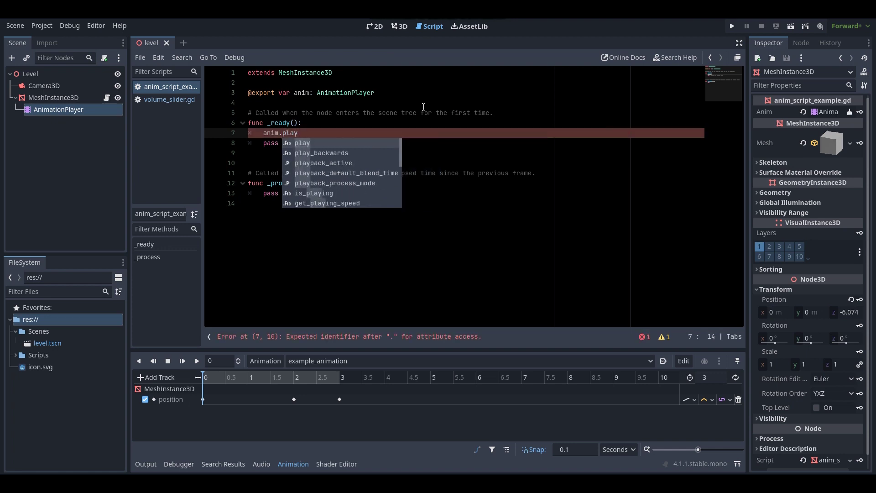
{"action": "type", "text": "("}
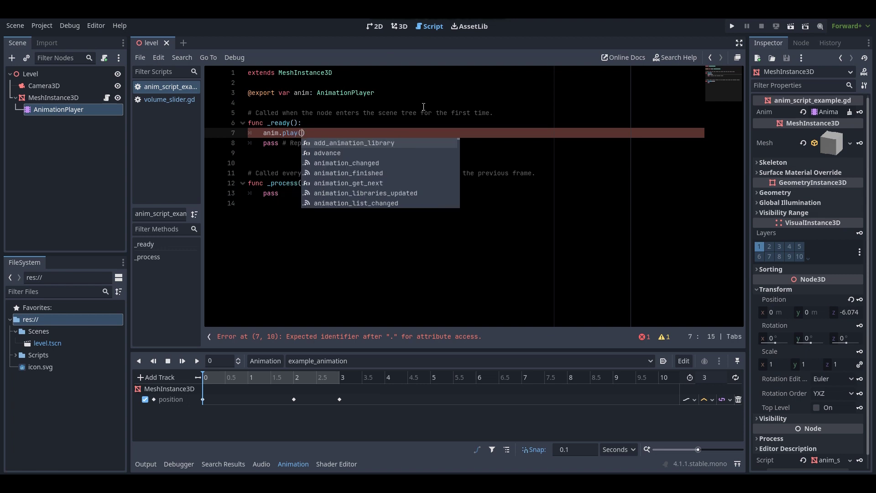
{"action": "type", "text": "\""}
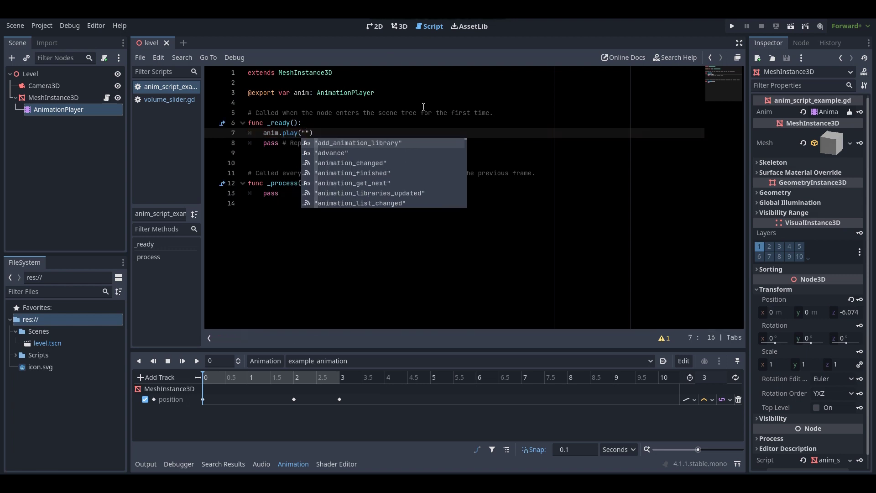
{"action": "type", "text": "example_"}
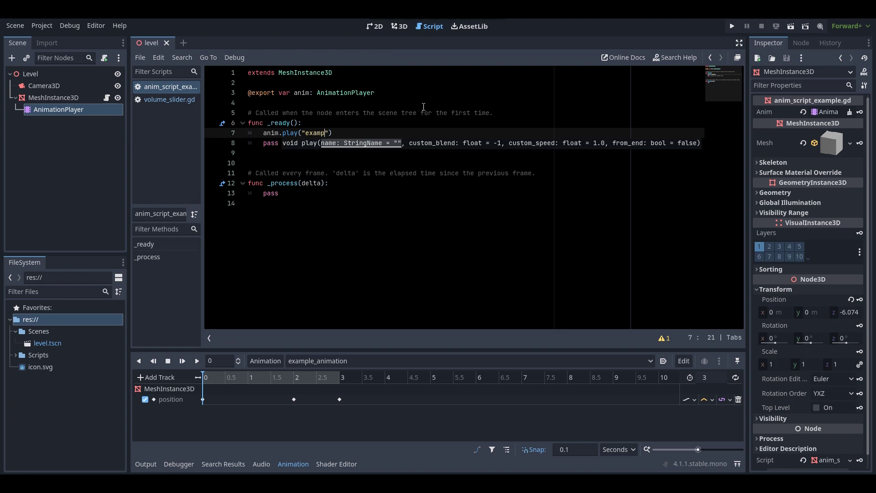
{"action": "type", "text": "anima"}
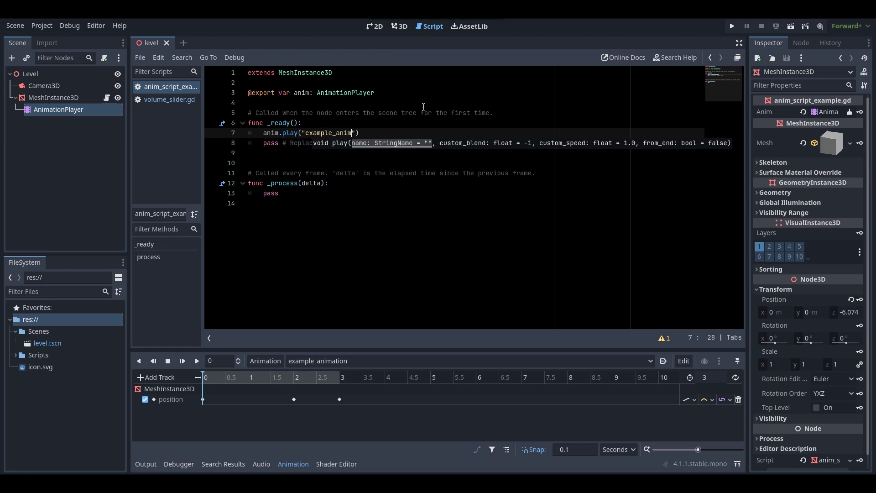
{"action": "type", "text": "tion"}
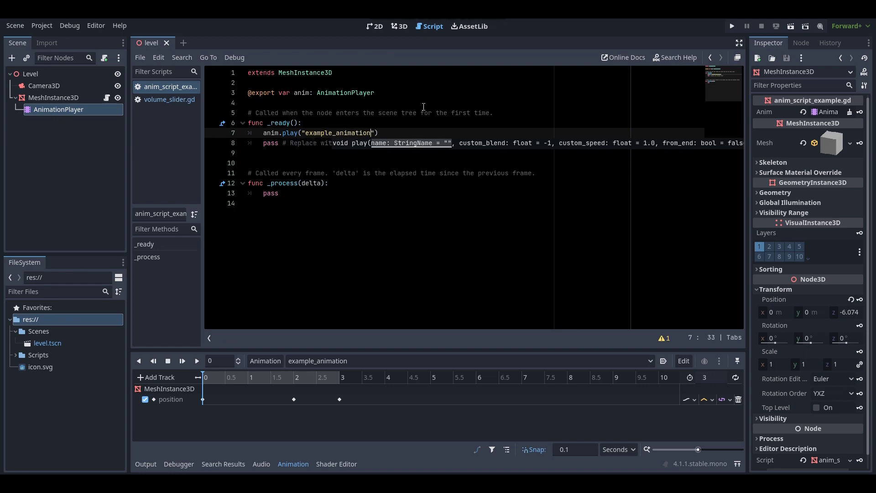
{"action": "key", "text": "ctrl+s"}
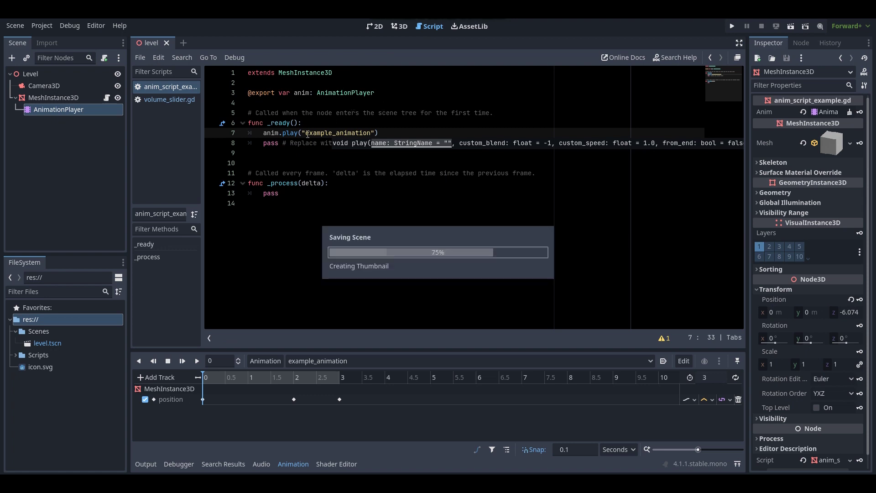
{"action": "left_click", "coordinate": [309, 132]}
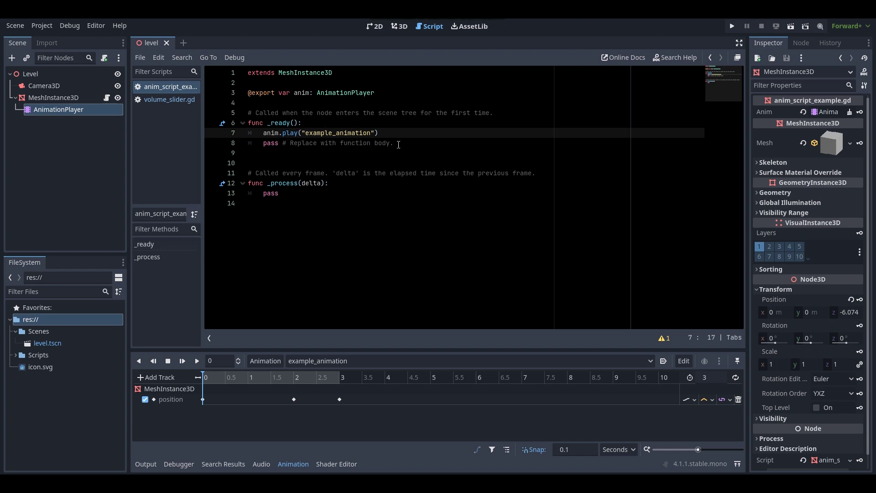
- Run the project twice to watch how the box animation plays in the game, closing the game window each time
{"action": "key", "text": "F5"}
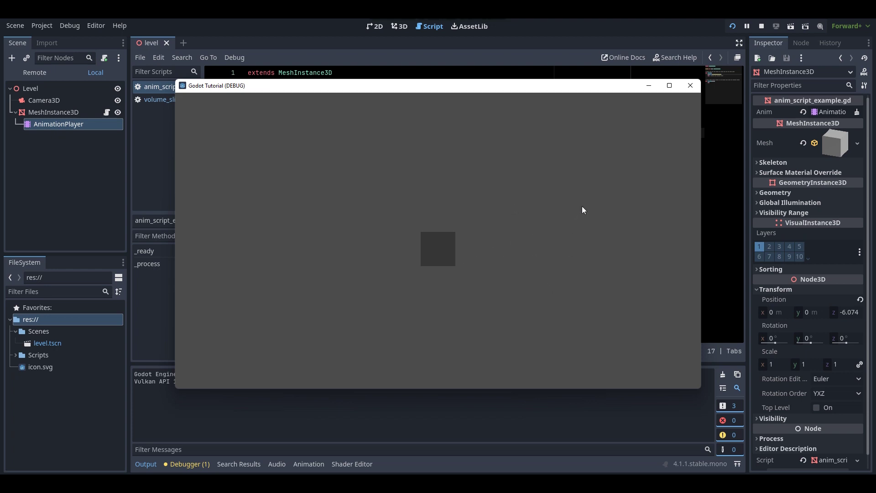
{"action": "left_click", "coordinate": [690, 85]}
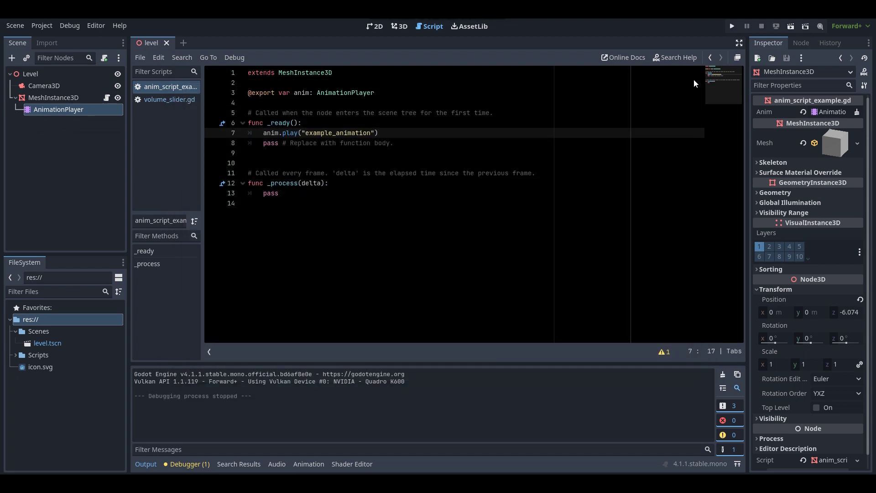
{"action": "key", "text": "F5"}
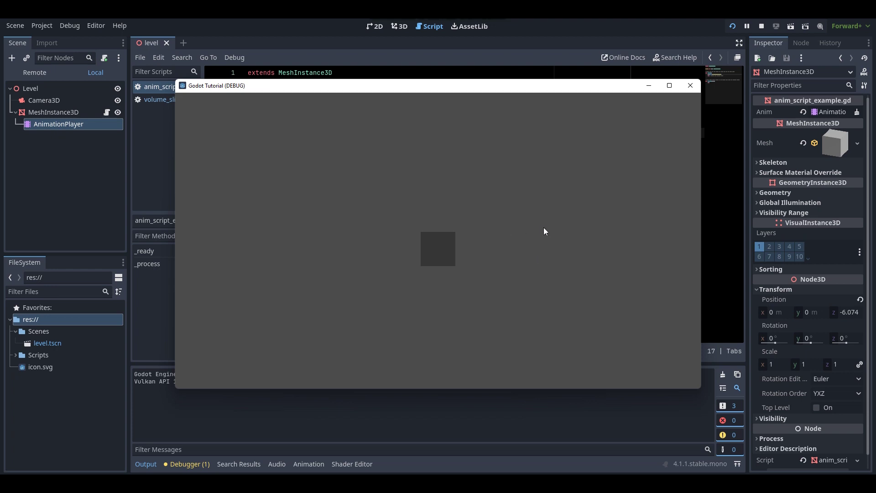
{"action": "left_click", "coordinate": [689, 86]}
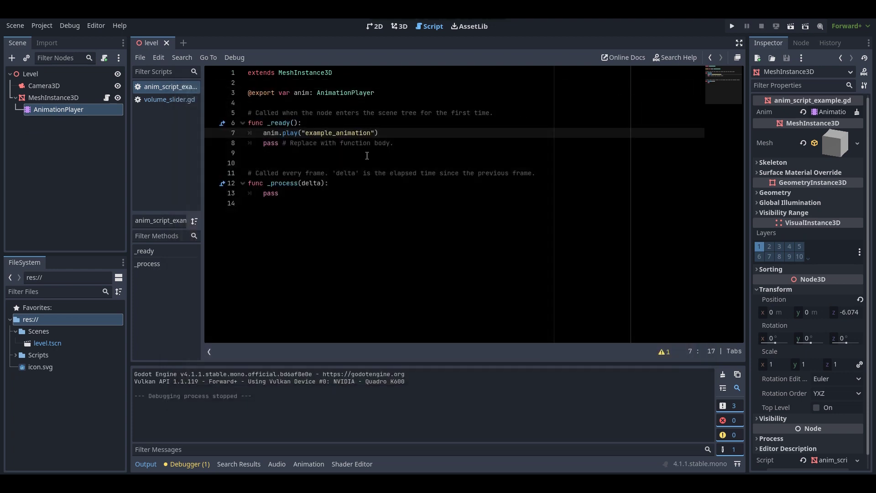
- Insert anim.get_animation("example_animation").loop = true as a new line above the anim.play call in the _ready() function
{"action": "left_click", "coordinate": [327, 123]}
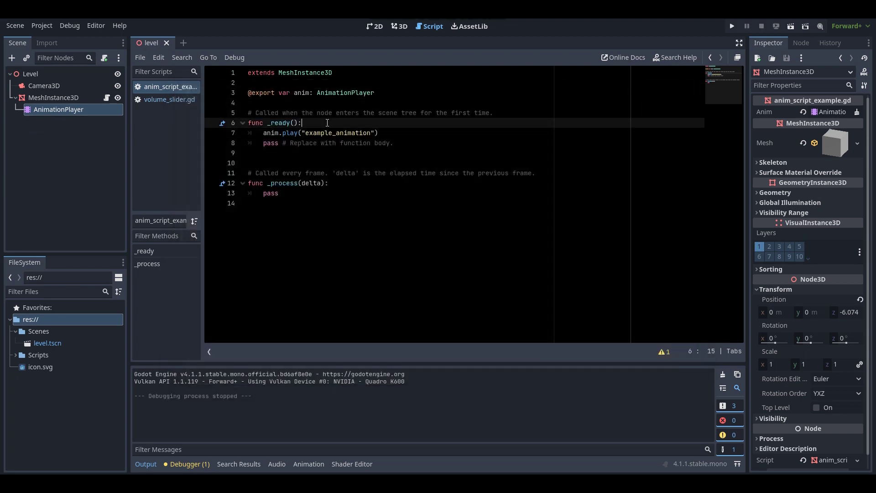
{"action": "key", "text": "Return"}
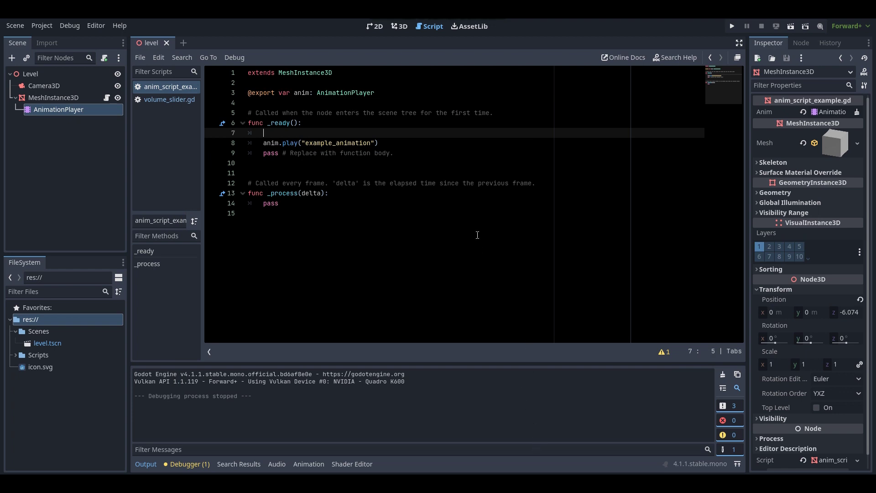
{"action": "type", "text": "anim.g"}
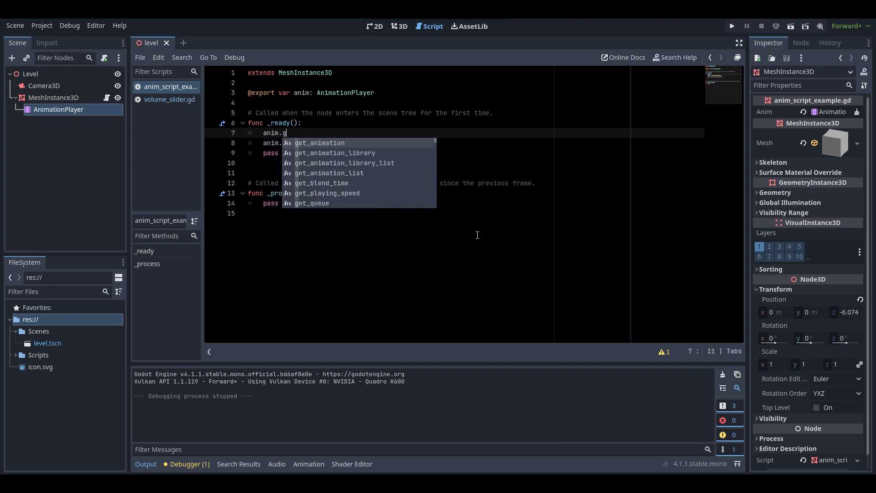
{"action": "type", "text": "et_animation"}
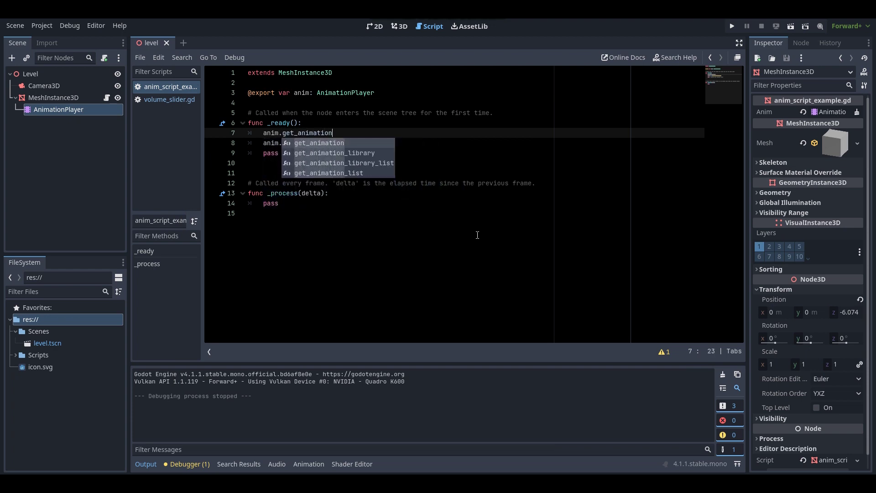
{"action": "key", "text": "Return"}
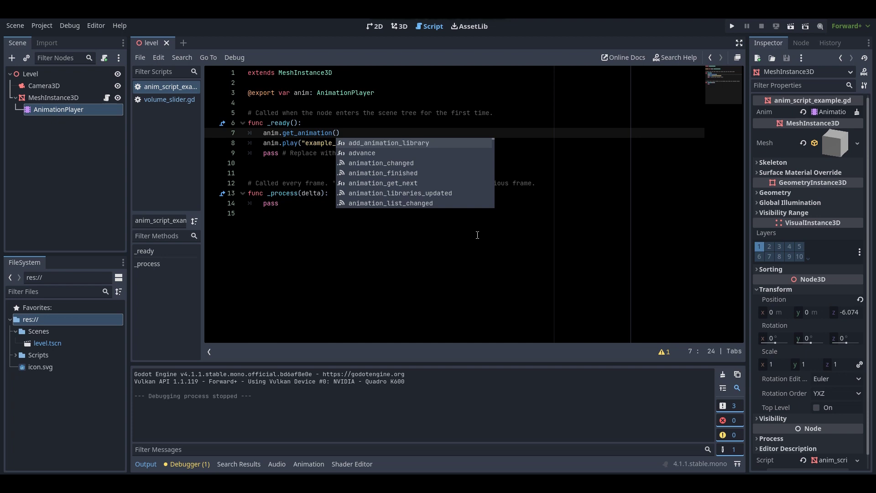
{"action": "type", "text": "\"example"}
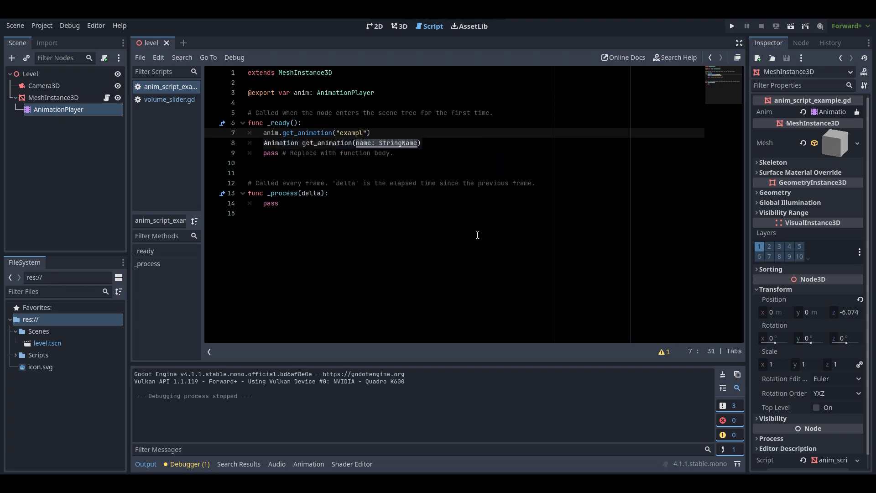
{"action": "type", "text": "_anima"}
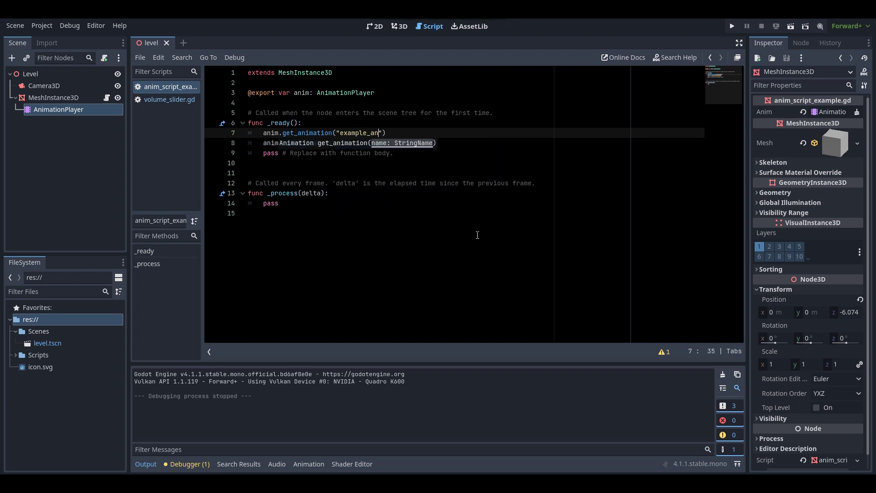
{"action": "type", "text": "tion"}
{"action": "type", "text": "\")."}
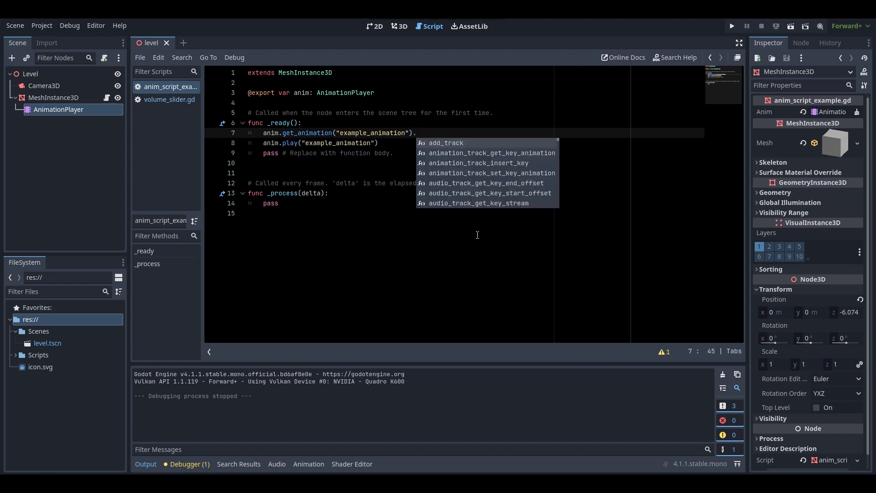
{"action": "type", "text": "loop"}
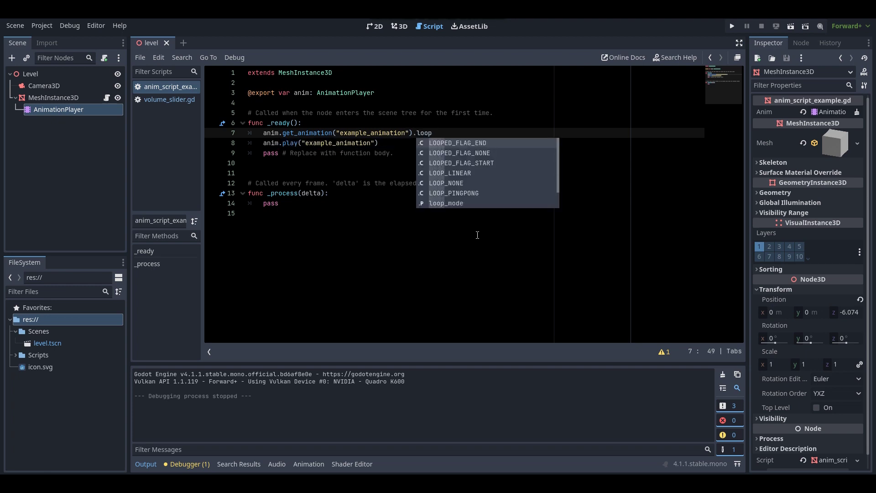
{"action": "left_click", "coordinate": [458, 132]}
{"action": "type", "text": "= true"}
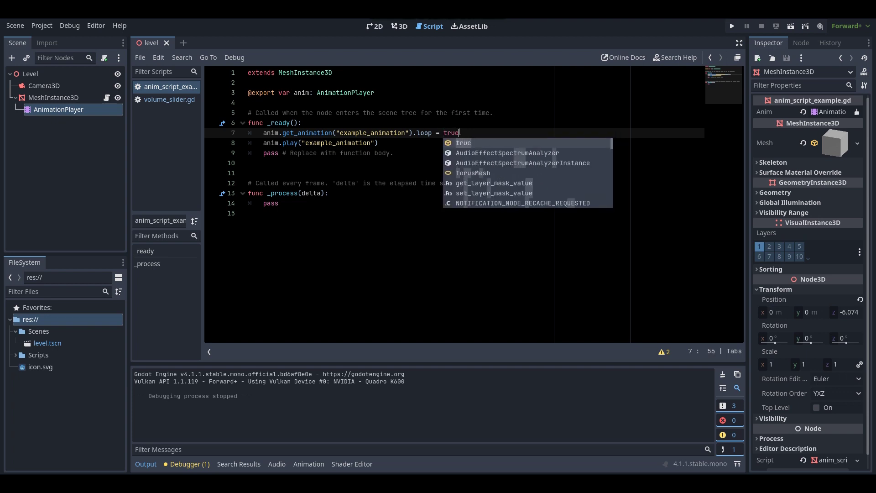
{"action": "key", "text": "Escape"}
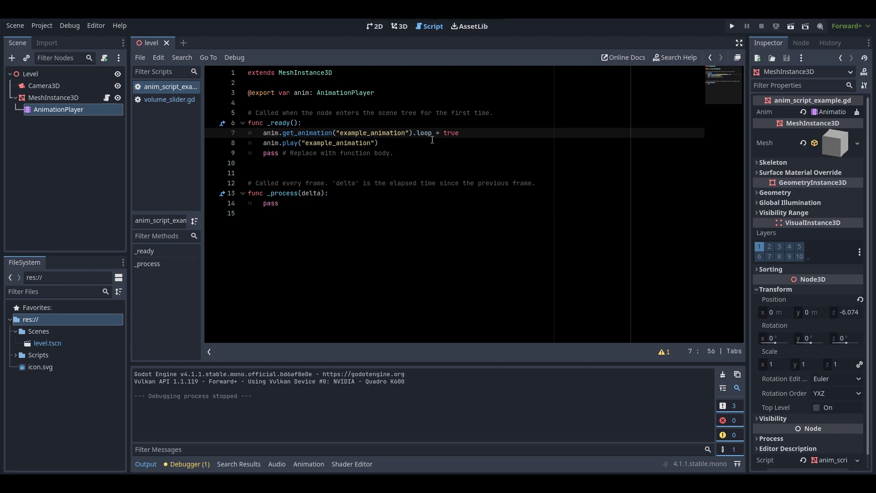
- Switch the loop assignment in _ready() to false and back to true
{"action": "key", "text": "BackSpace"}
{"action": "key", "text": "BackSpace"}
{"action": "key", "text": "BackSpace"}
{"action": "key", "text": "BackSpace"}
{"action": "type", "text": "false"}
{"action": "key", "text": "BackSpace"}
{"action": "key", "text": "BackSpace"}
{"action": "key", "text": "BackSpace"}
{"action": "key", "text": "BackSpace"}
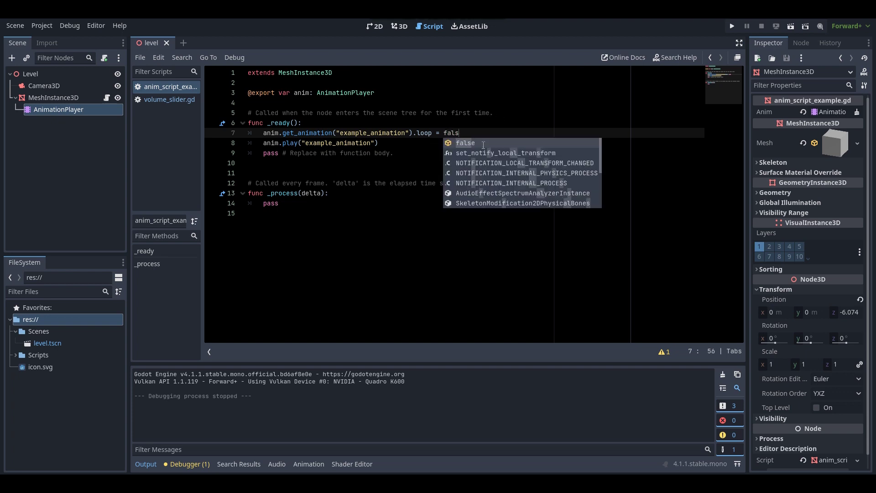
{"action": "type", "text": "true"}
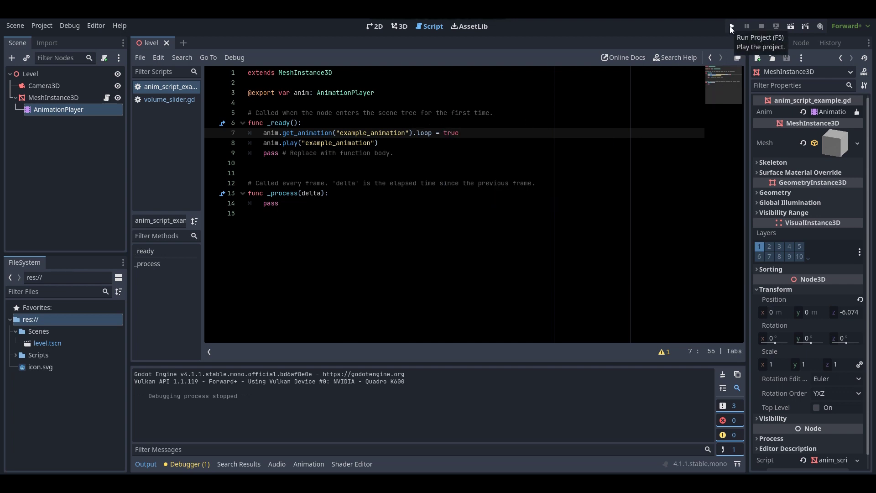
- Run the project to watch how the box animation plays with loop set to true, and close the game window
{"action": "left_click", "coordinate": [731, 27]}
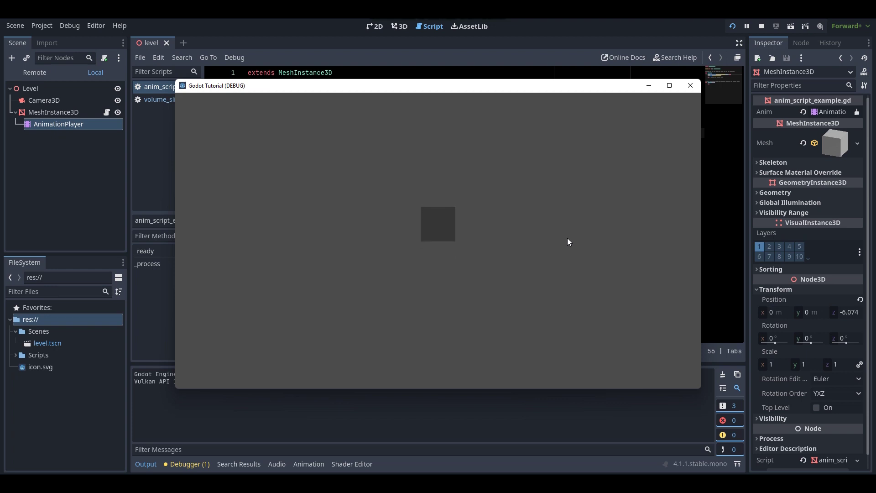
{"action": "left_click", "coordinate": [749, 483]}
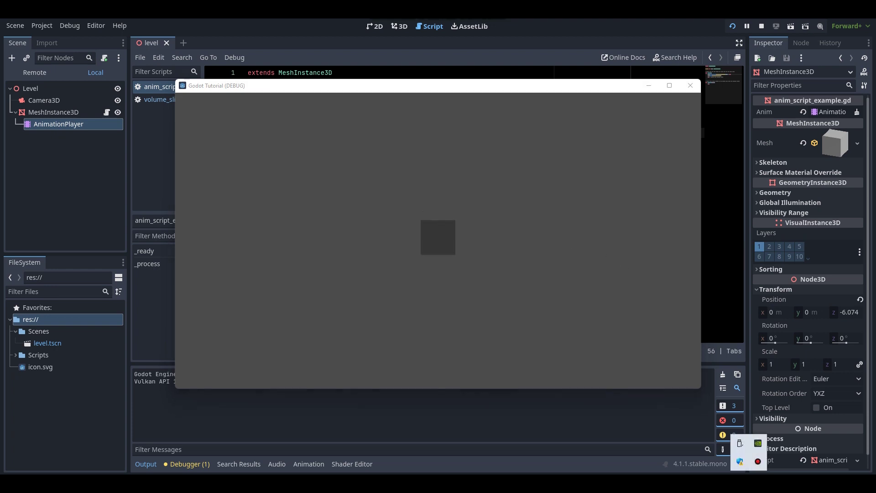
{"action": "left_click", "coordinate": [528, 211]}
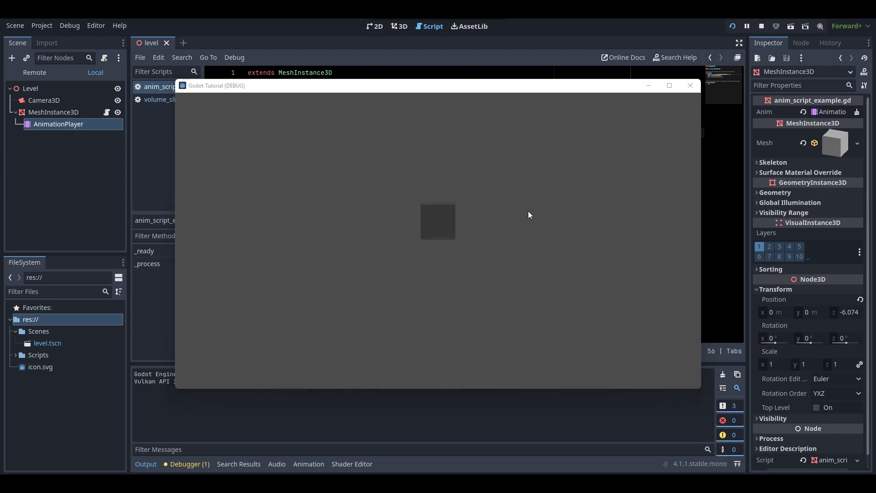
{"action": "left_click", "coordinate": [553, 99]}
{"action": "left_click", "coordinate": [690, 86]}
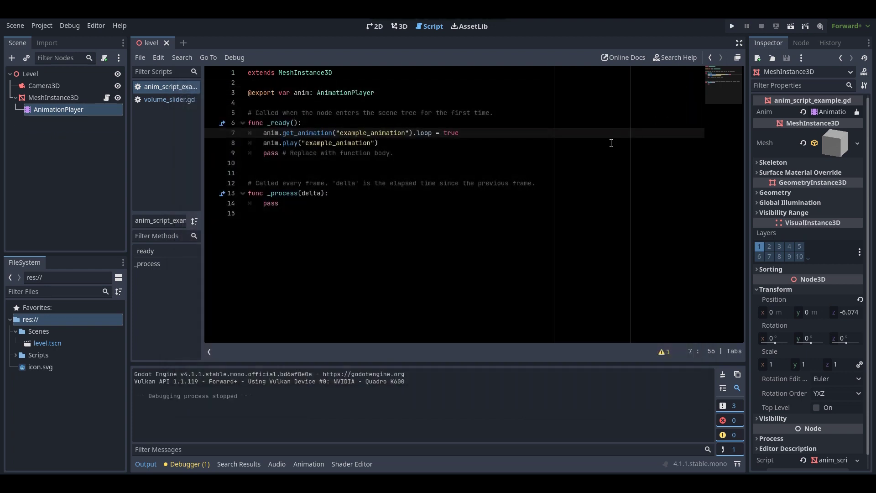
{"action": "left_click", "coordinate": [386, 143]}
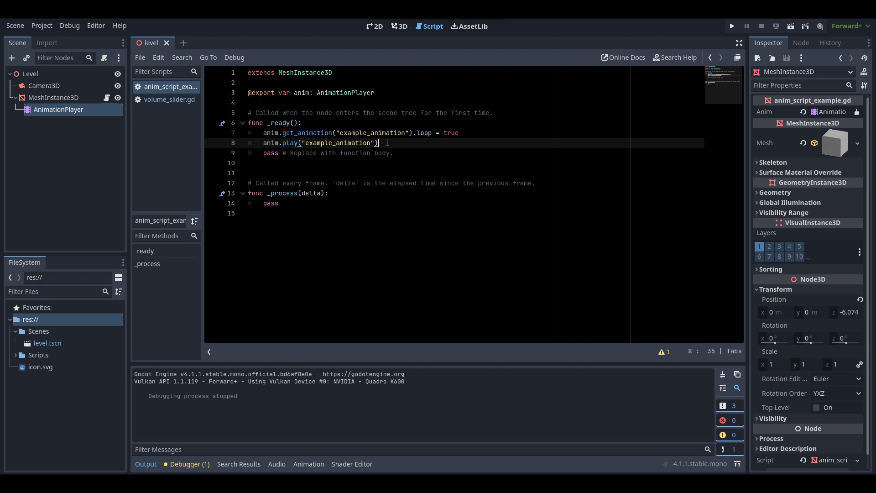
{"action": "left_click", "coordinate": [356, 142]}
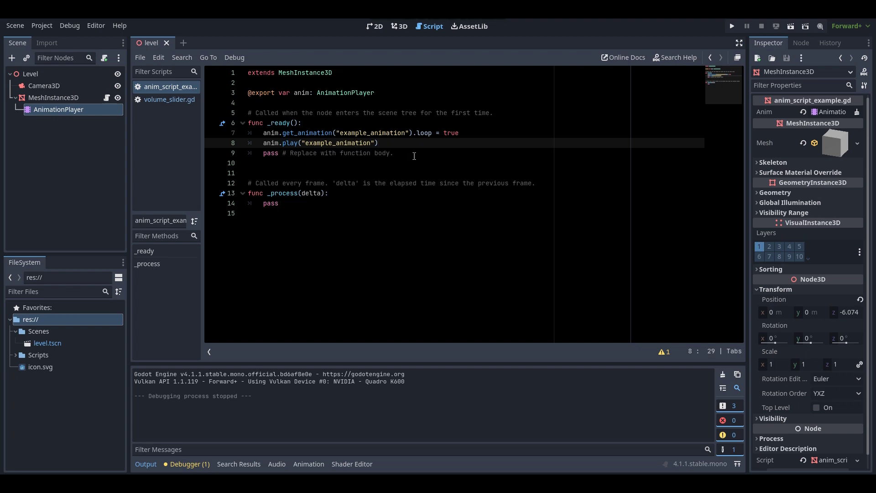